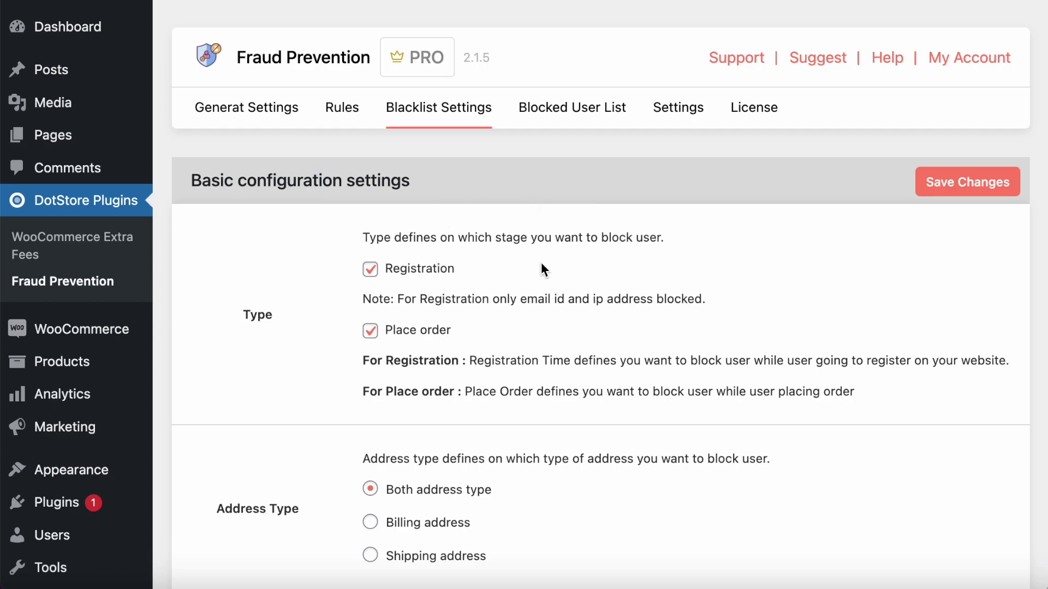
Step: Scroll down through the blacklist settings to the custom error messages
scroll(541, 263, "down", 1)
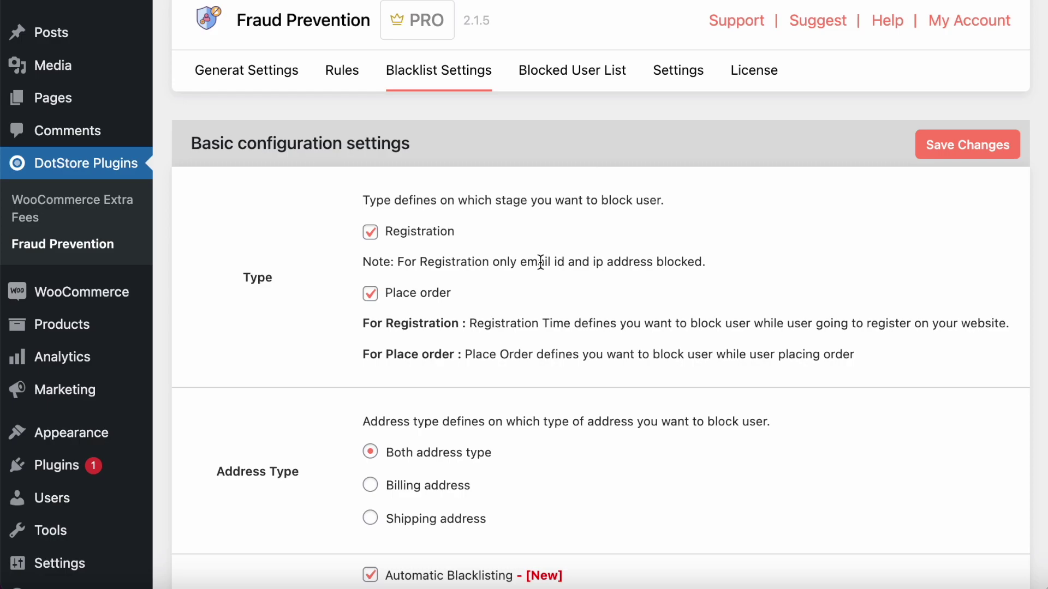
scroll(540, 262, "down", 2)
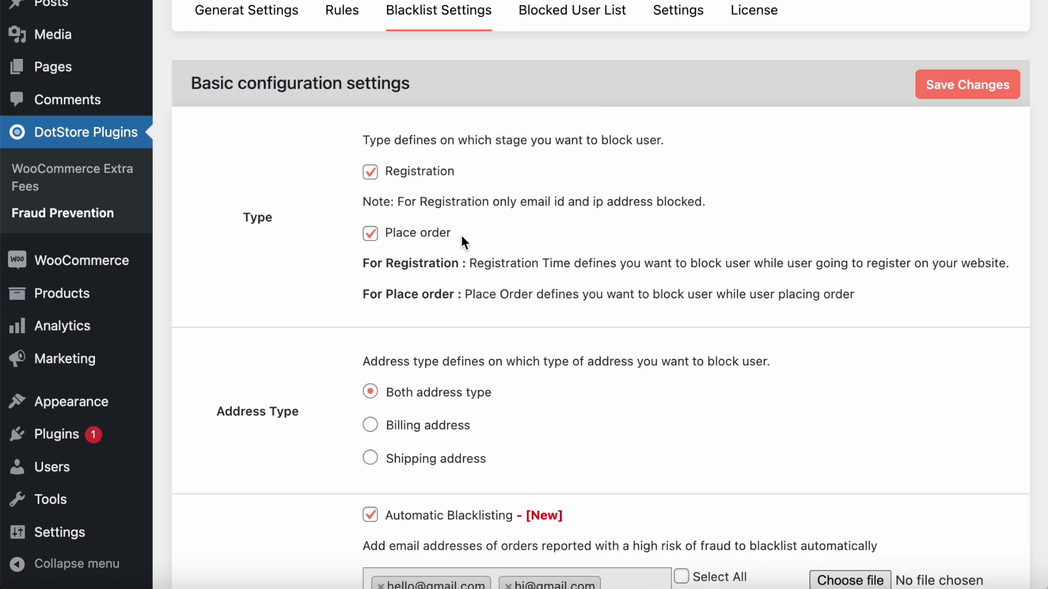
scroll(462, 237, "down", 4)
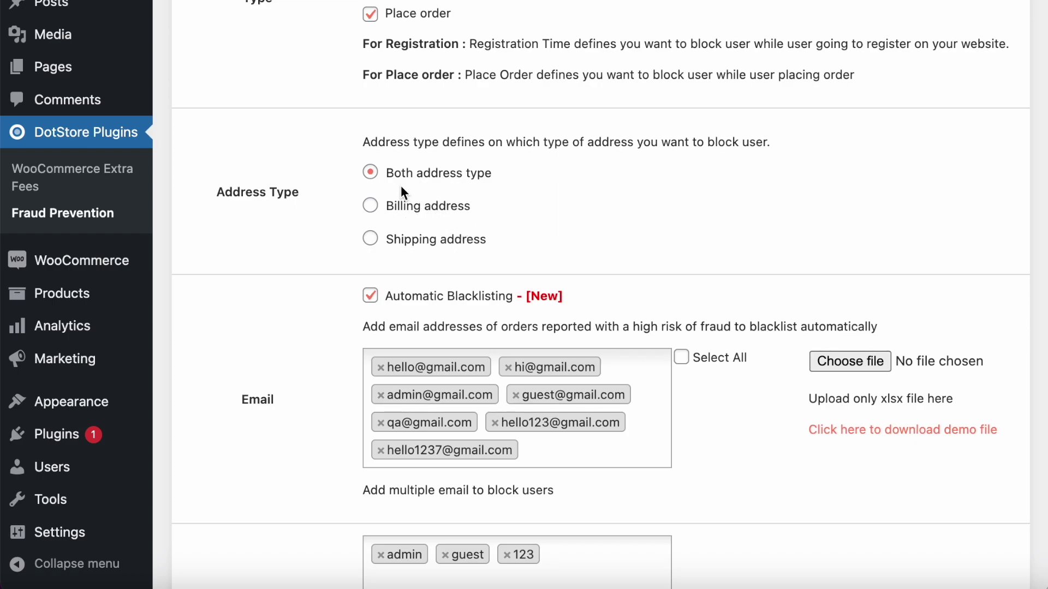
scroll(416, 180, "down", 3)
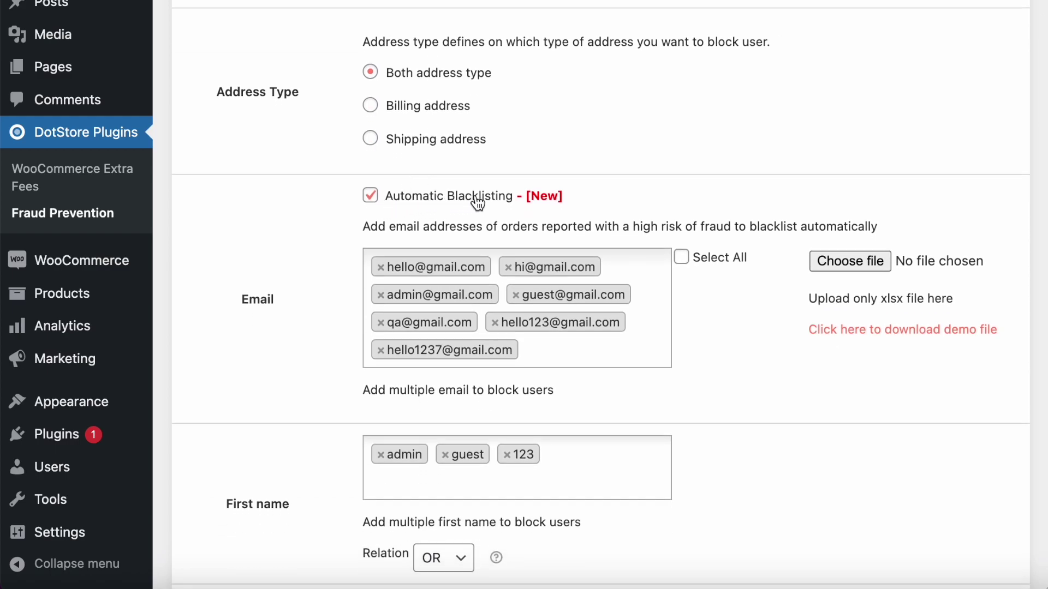
scroll(477, 203, "up", 7)
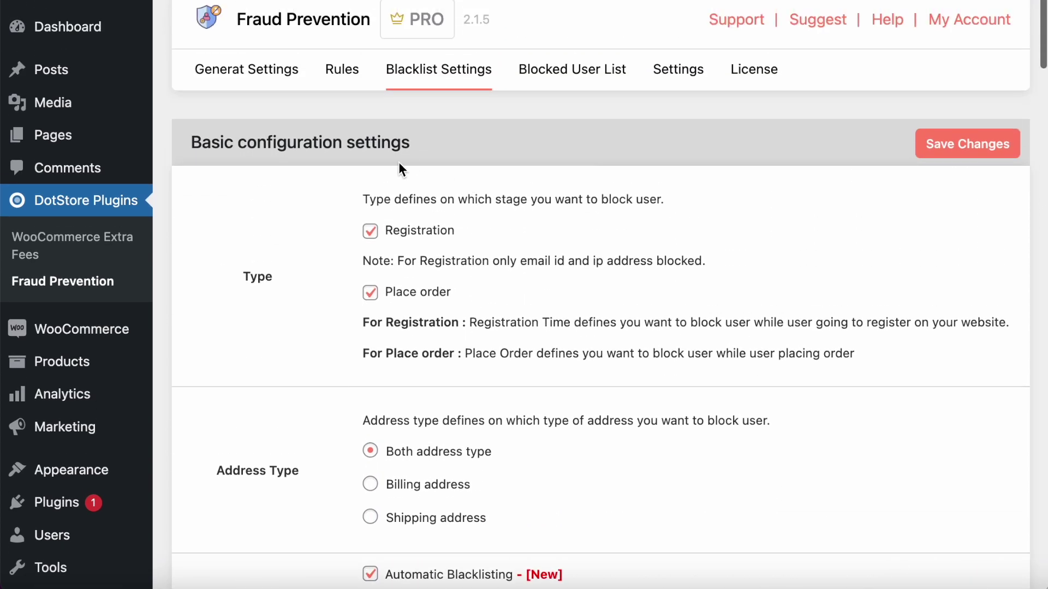
scroll(459, 269, "down", 4)
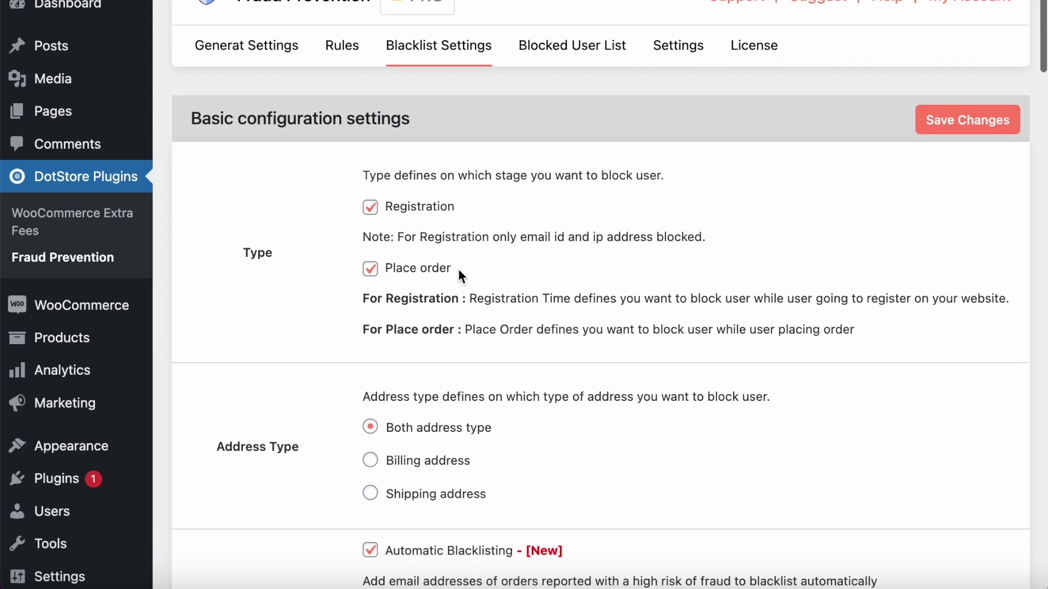
scroll(458, 269, "down", 1)
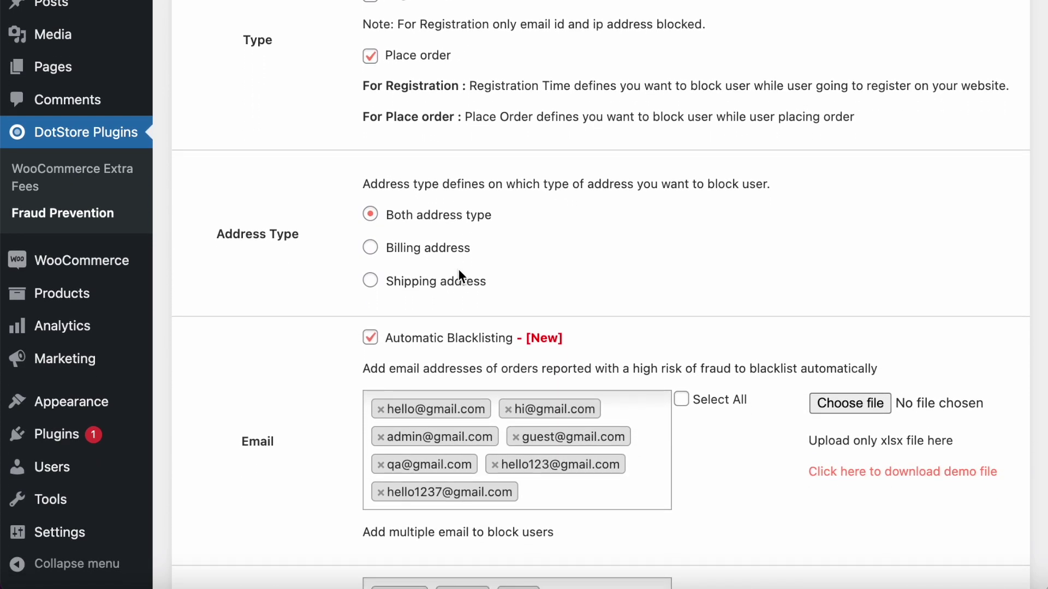
scroll(458, 273, "down", 3)
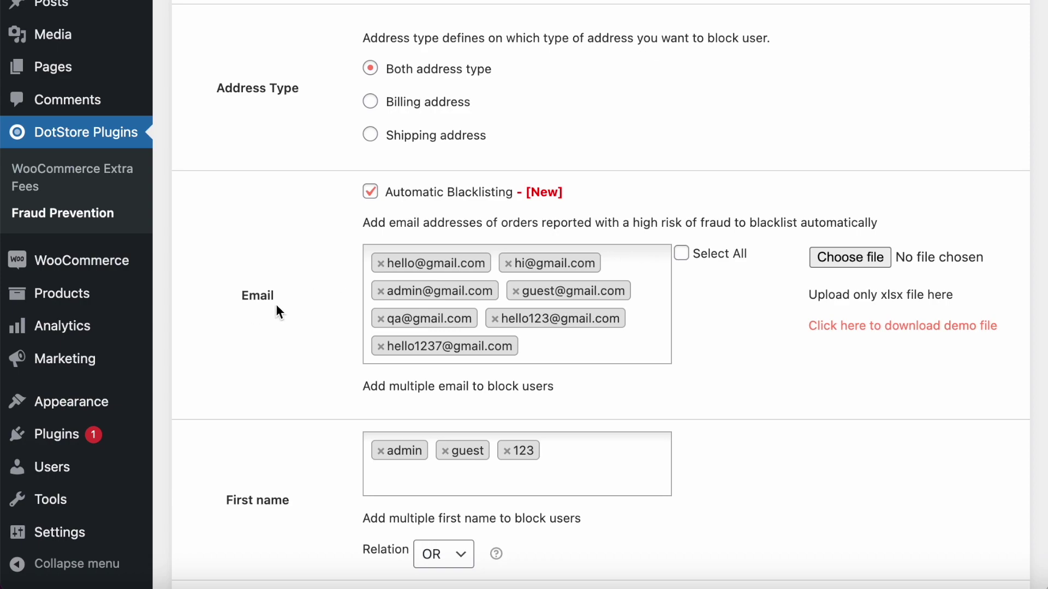
scroll(407, 300, "down", 2)
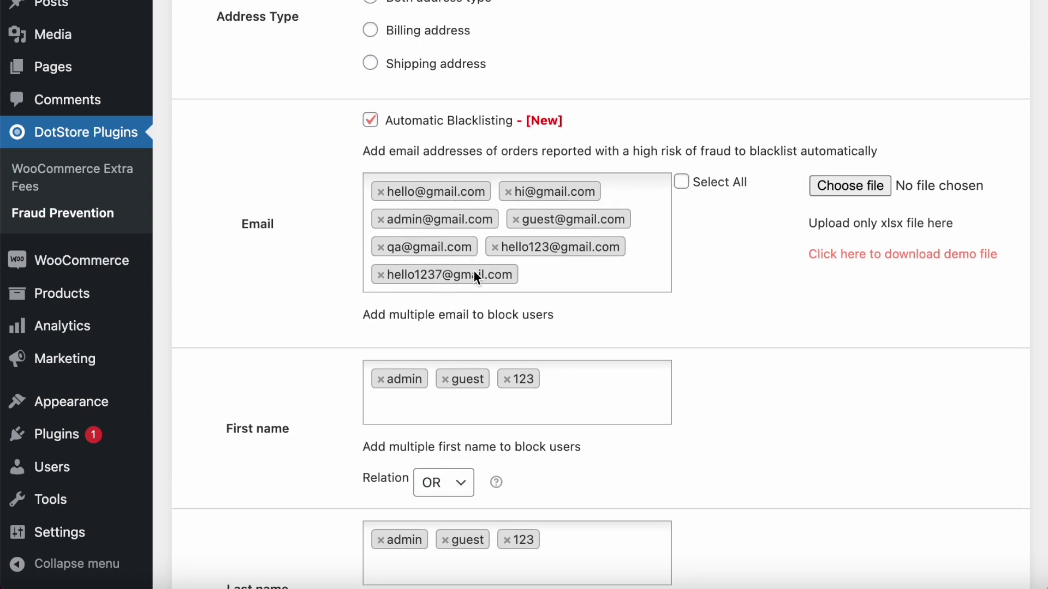
scroll(473, 271, "down", 1)
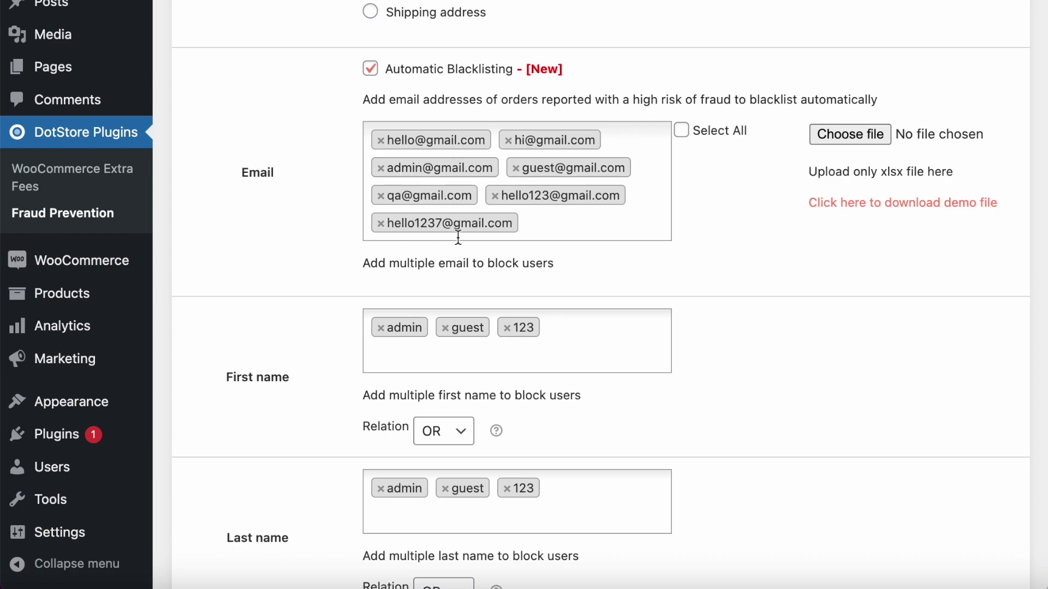
scroll(459, 234, "down", 1)
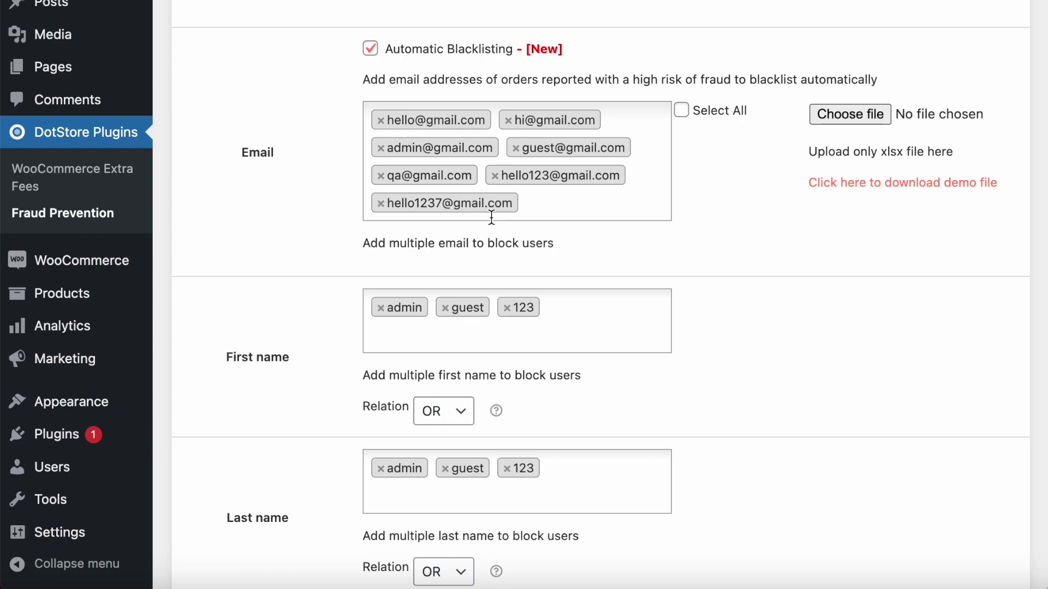
scroll(491, 217, "down", 1)
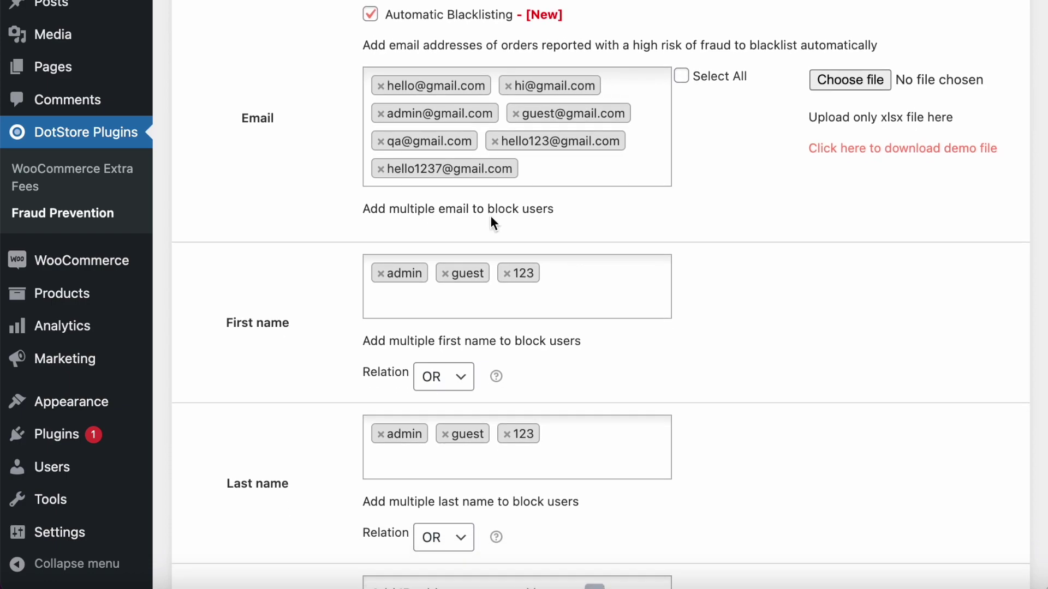
scroll(491, 217, "down", 2)
scroll(507, 238, "down", 2)
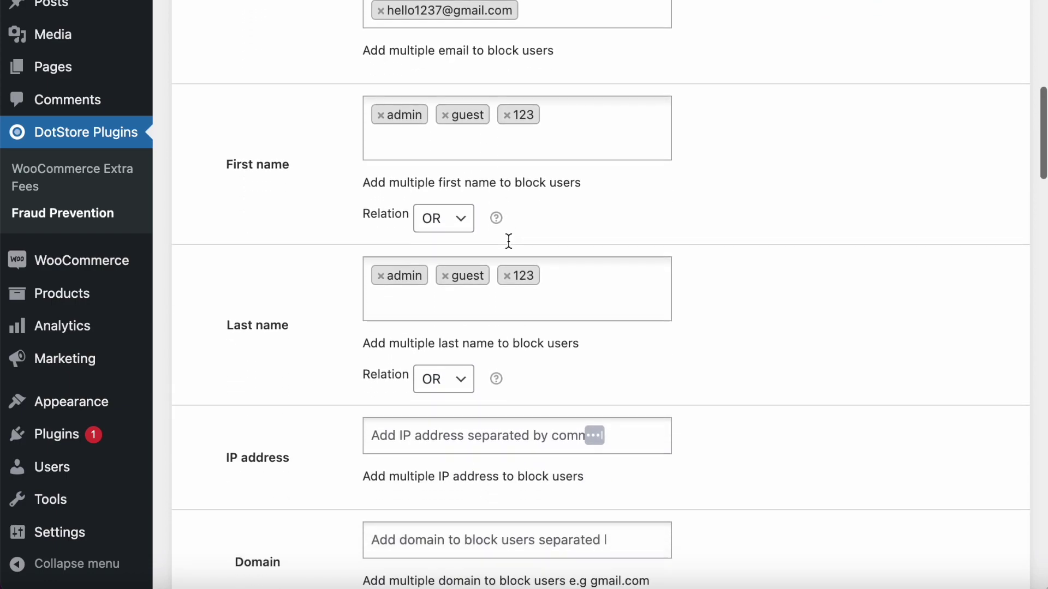
scroll(509, 241, "down", 6)
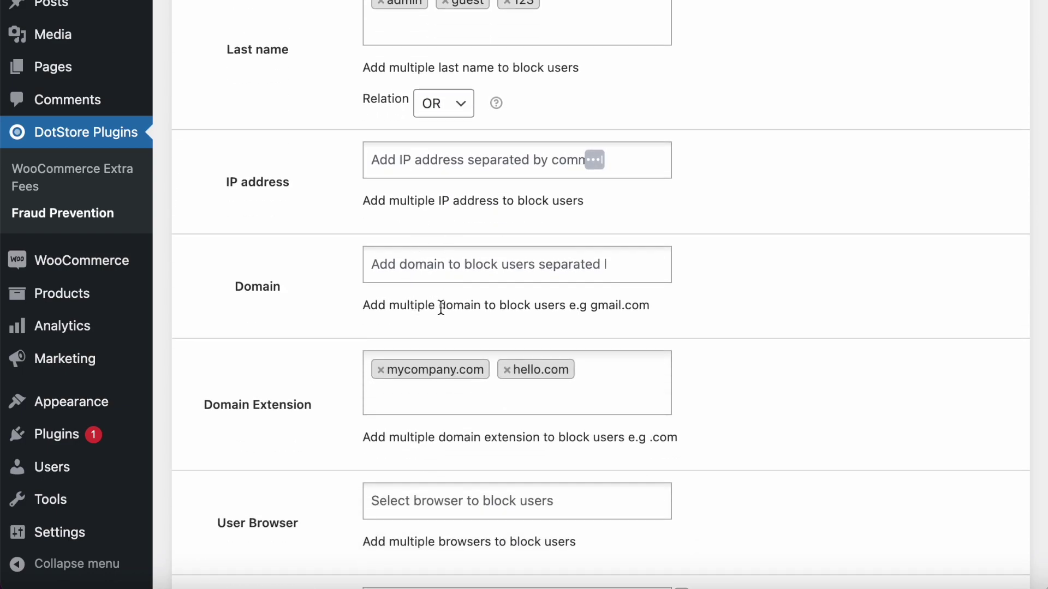
scroll(440, 307, "down", 3)
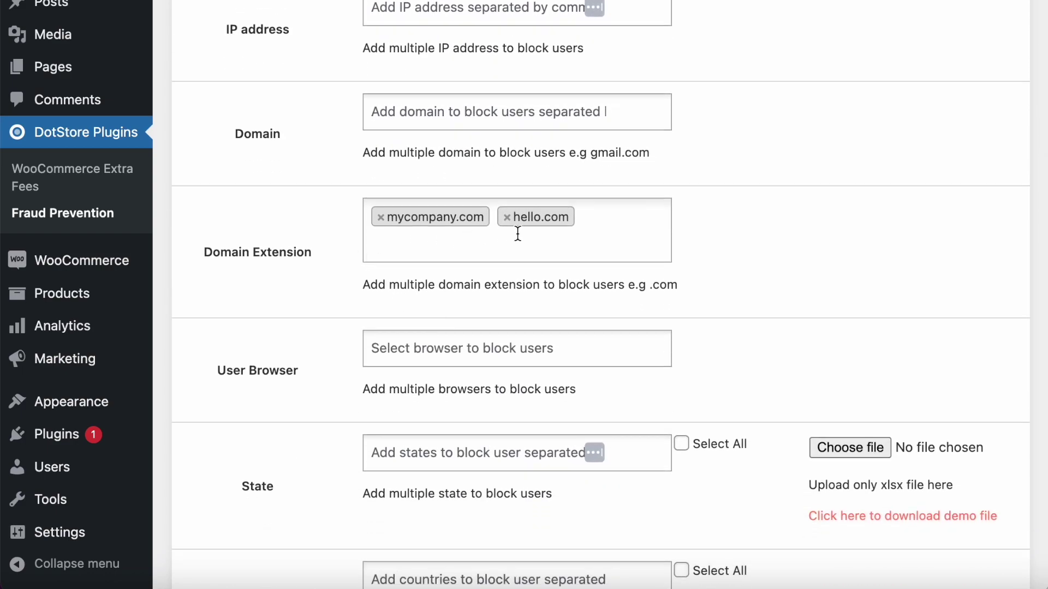
scroll(517, 233, "down", 1)
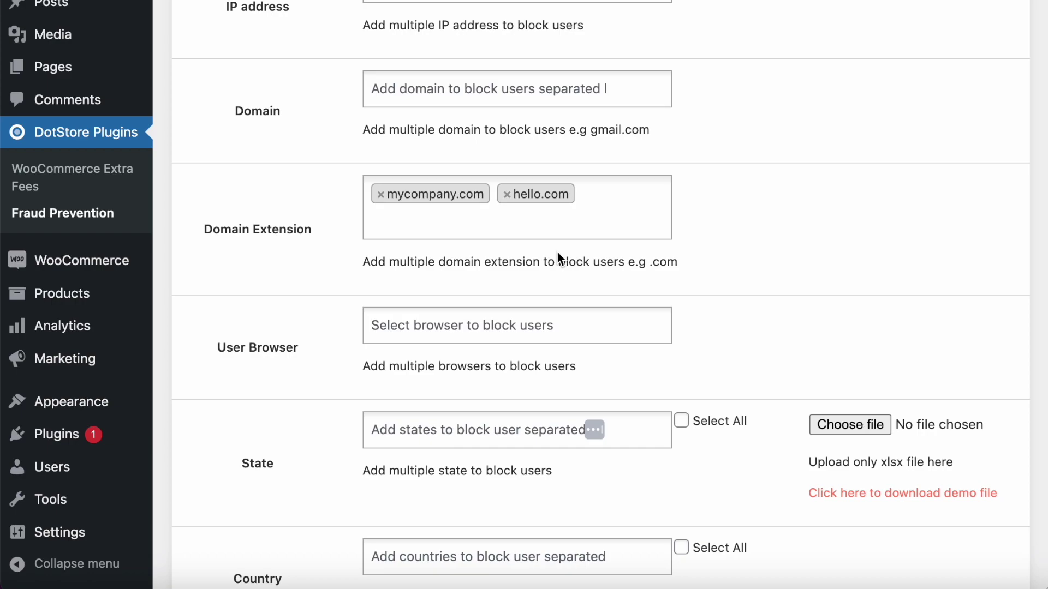
scroll(557, 253, "down", 2)
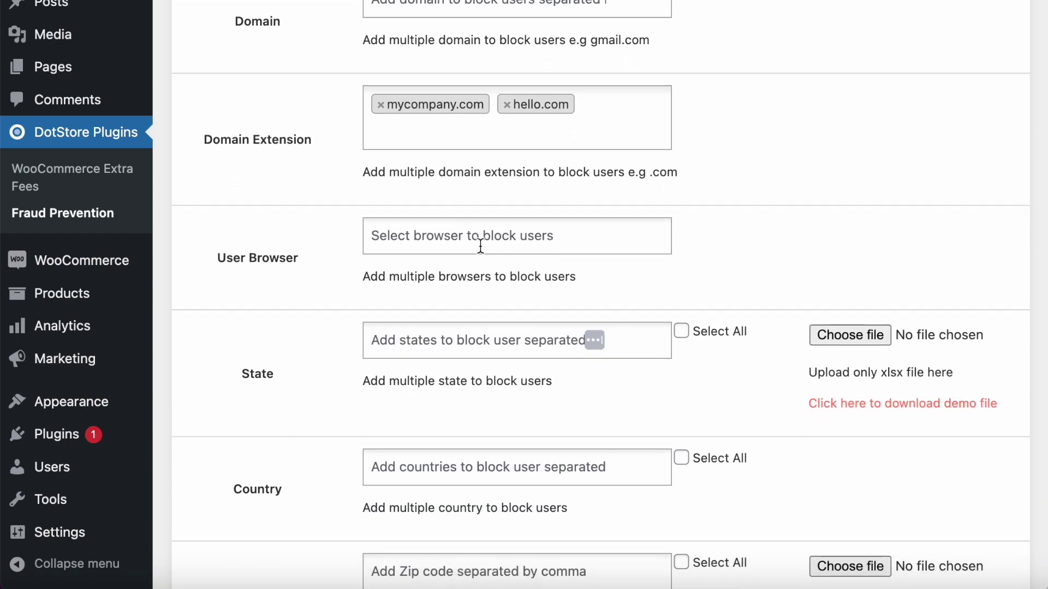
scroll(538, 240, "down", 2)
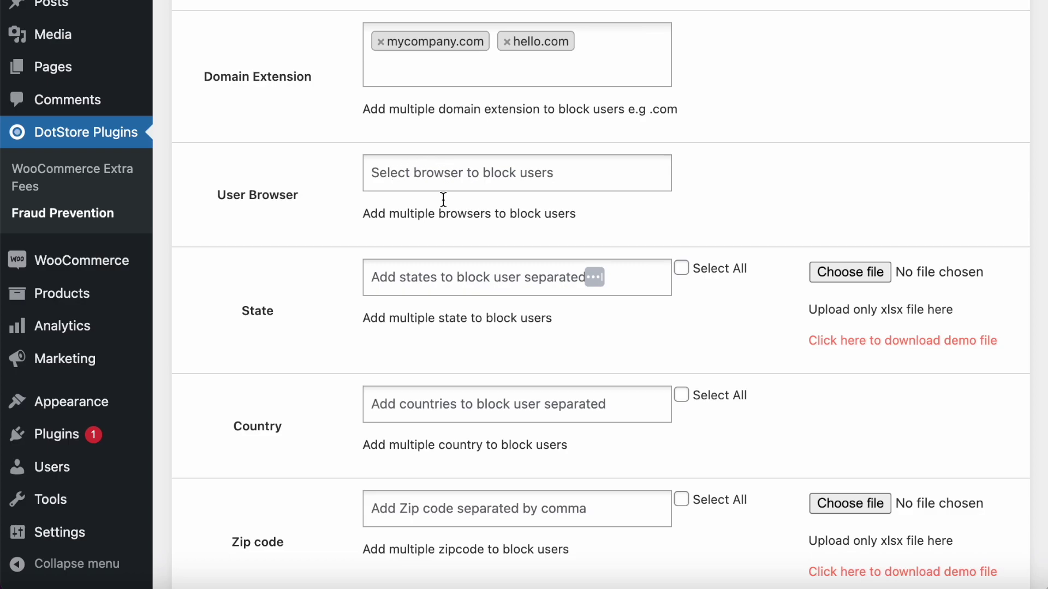
scroll(456, 328, "down", 3)
scroll(457, 328, "down", 8)
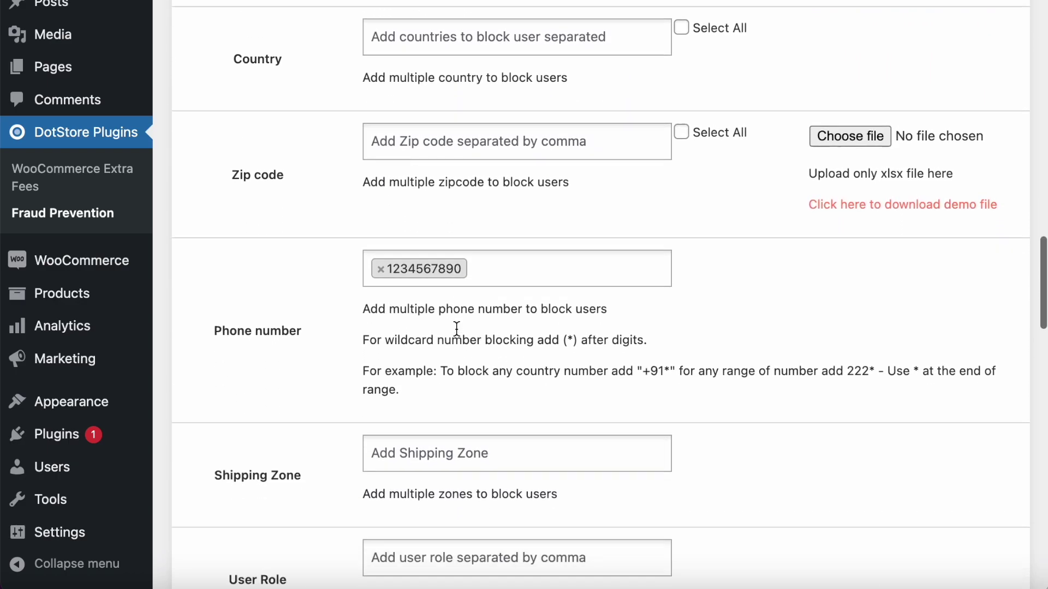
scroll(526, 270, "down", 3)
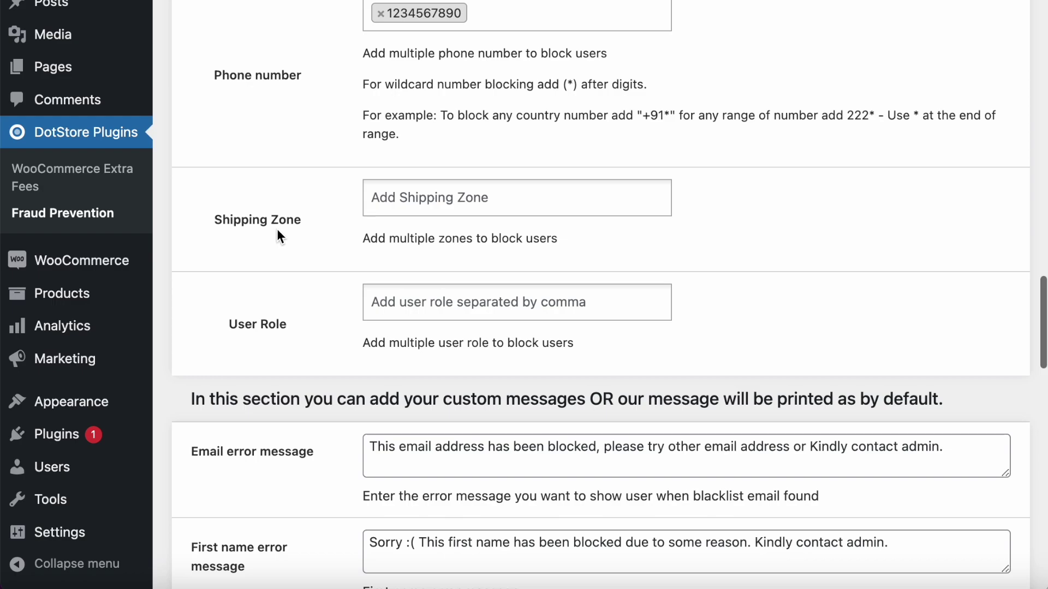
scroll(483, 291, "down", 5)
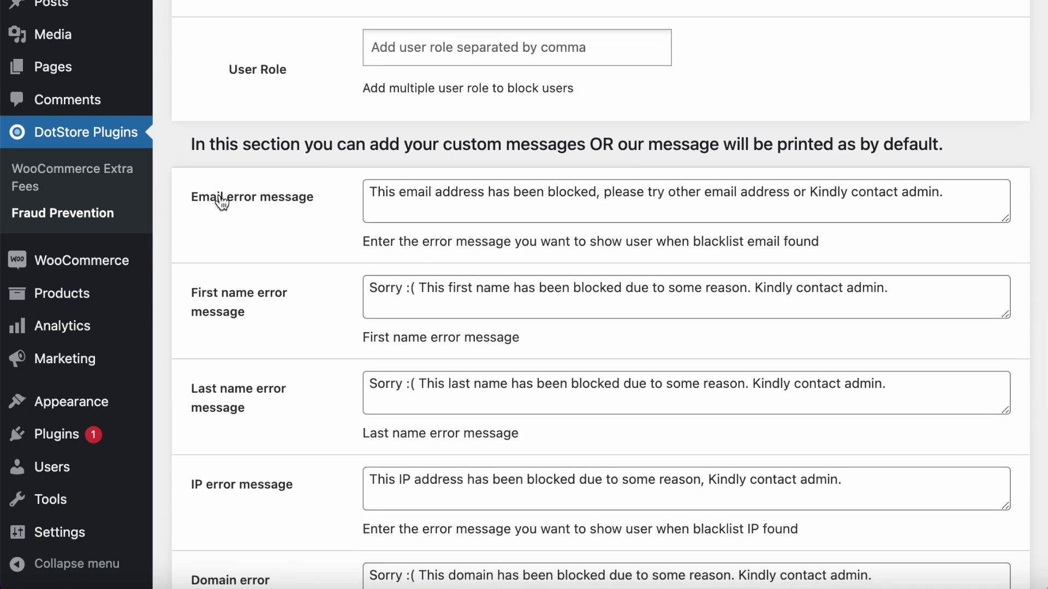
Step: Check the email and first name error messages, save the blacklist settings, and go to Rules
double_click(461, 193)
scroll(465, 200, "down", 3)
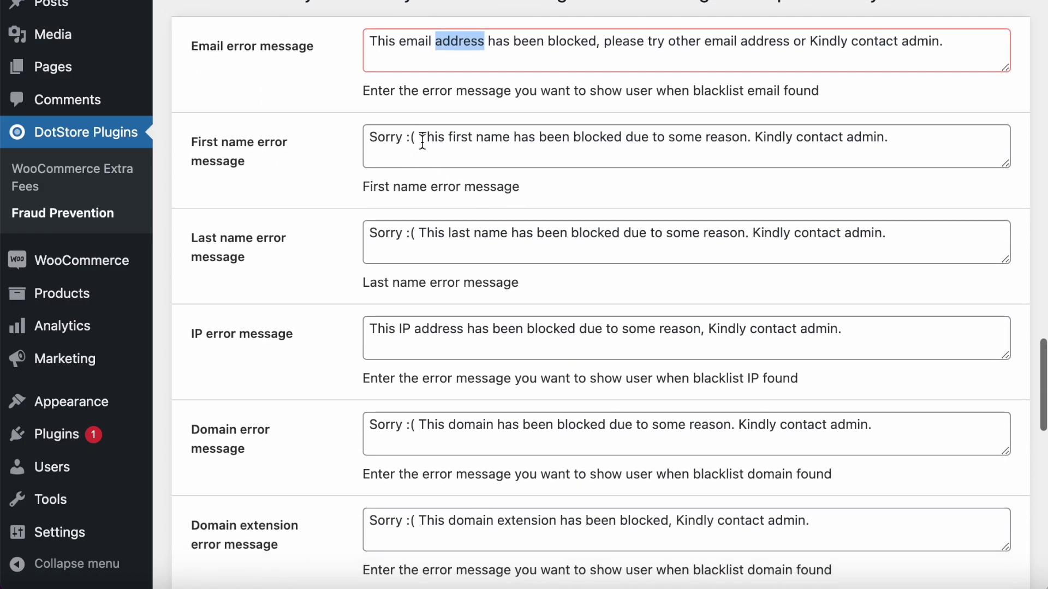
triple_click(463, 136)
scroll(463, 136, "down", 6)
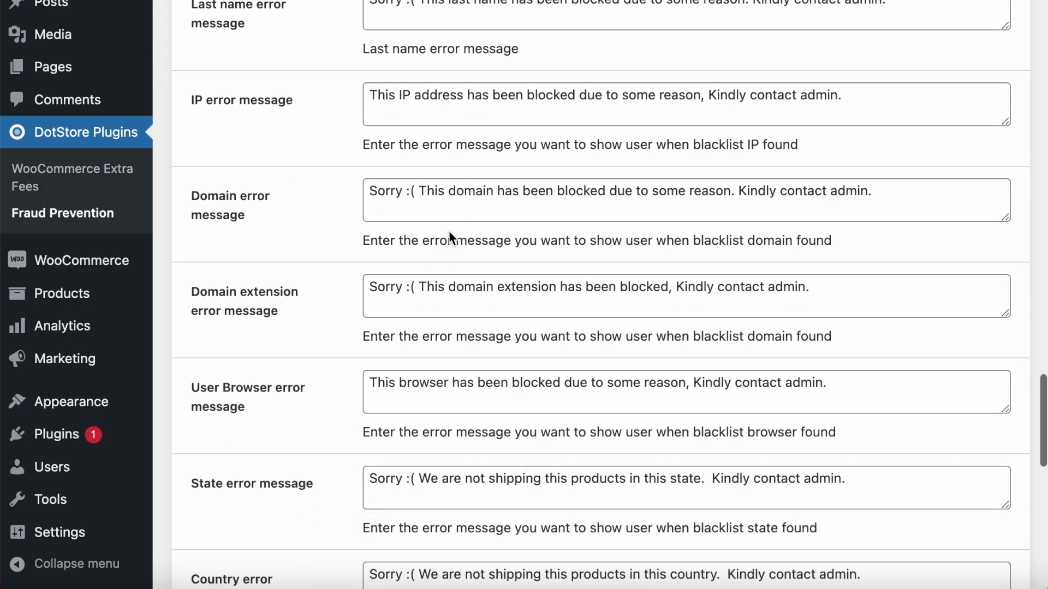
scroll(487, 341, "down", 3)
scroll(487, 341, "down", 9)
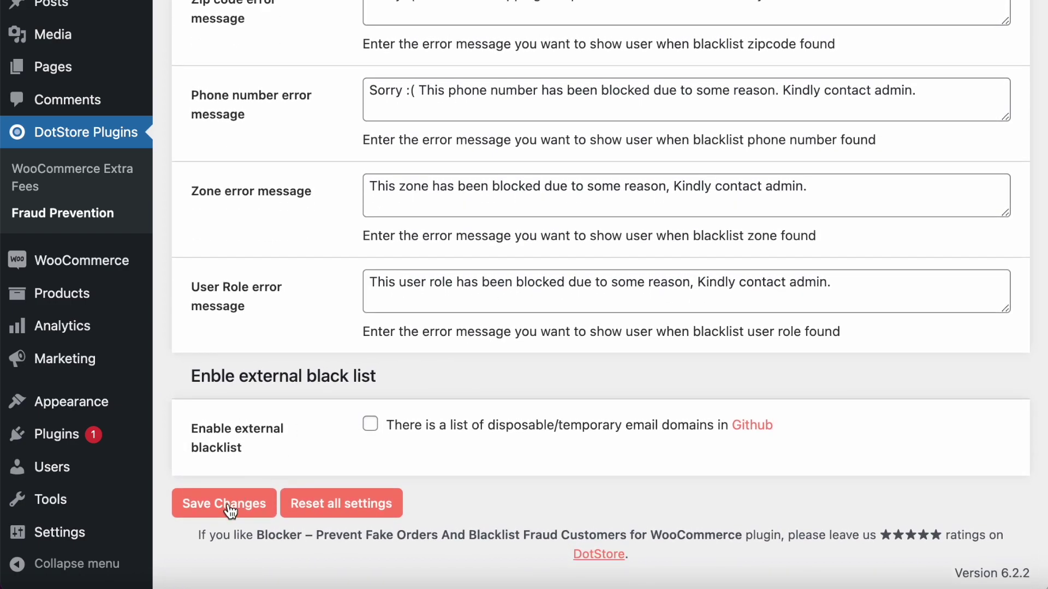
left_click(228, 502)
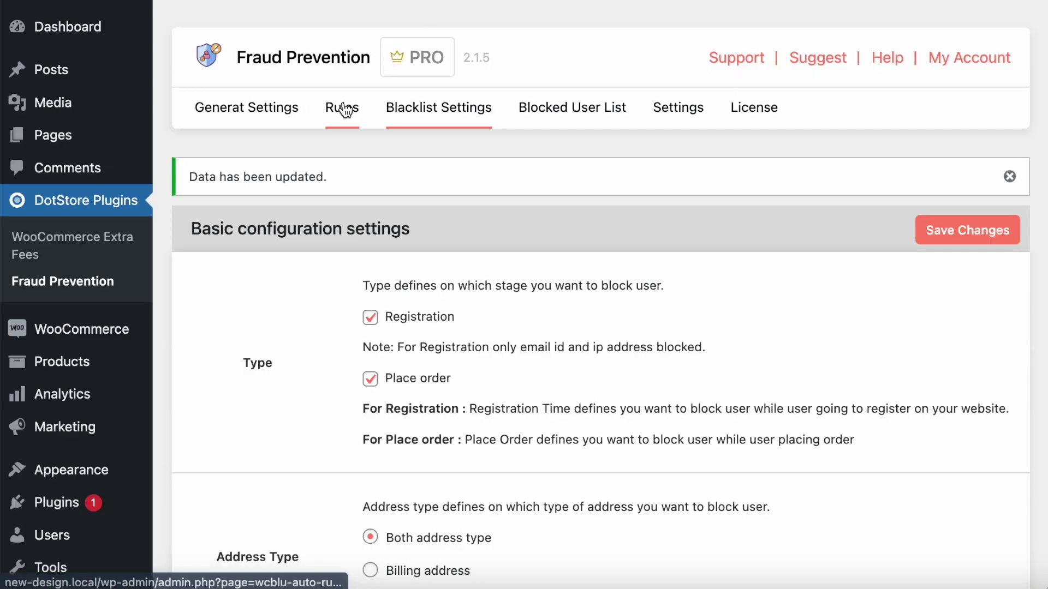
left_click(342, 107)
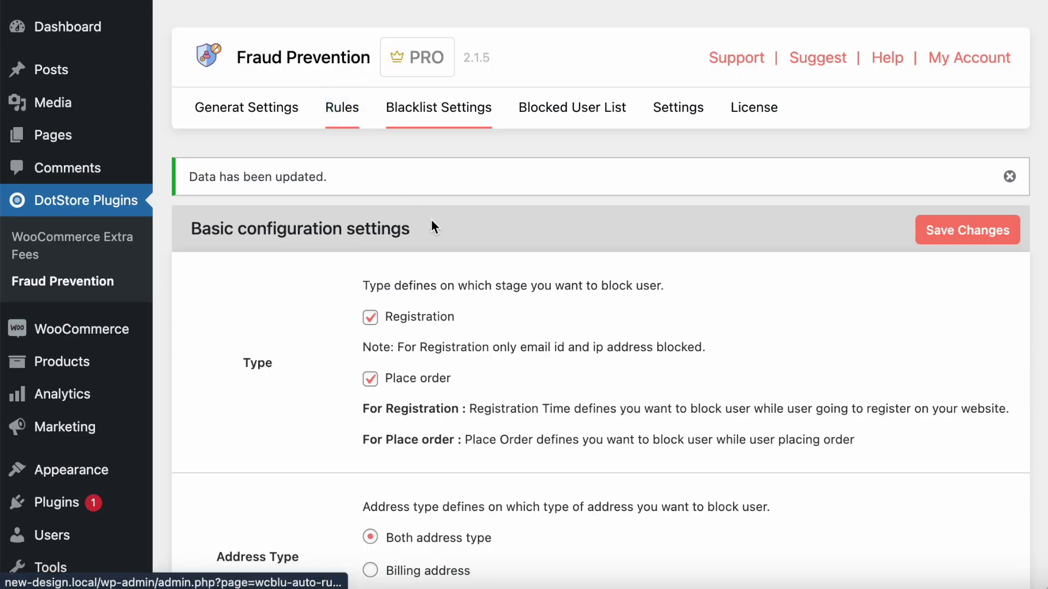
Step: Scroll through the General Rules and their weights of 5, 20, 20 and 15
scroll(456, 253, "down", 2)
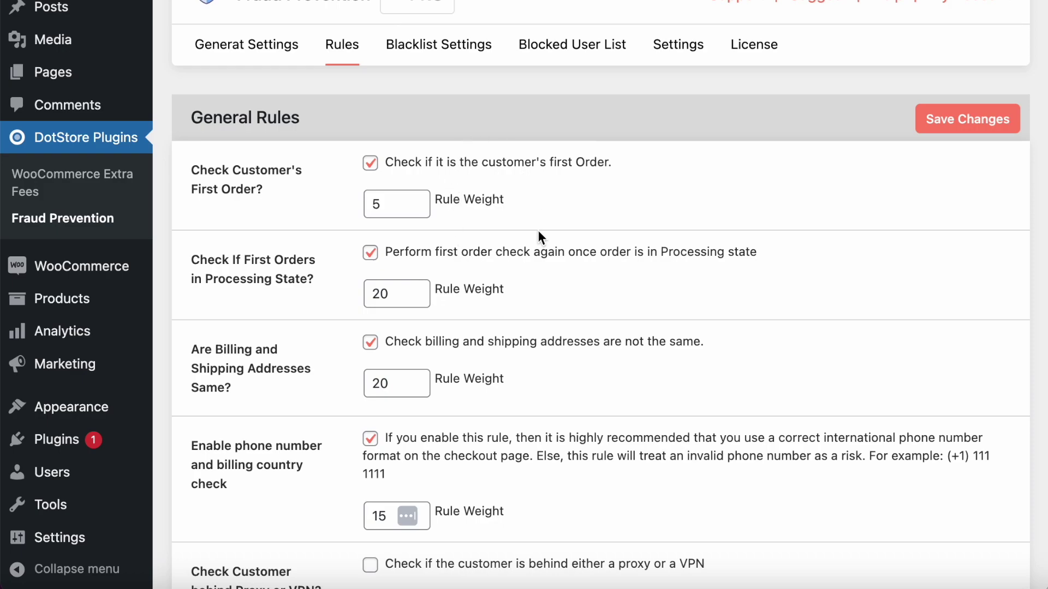
scroll(540, 234, "down", 4)
scroll(530, 191, "up", 1)
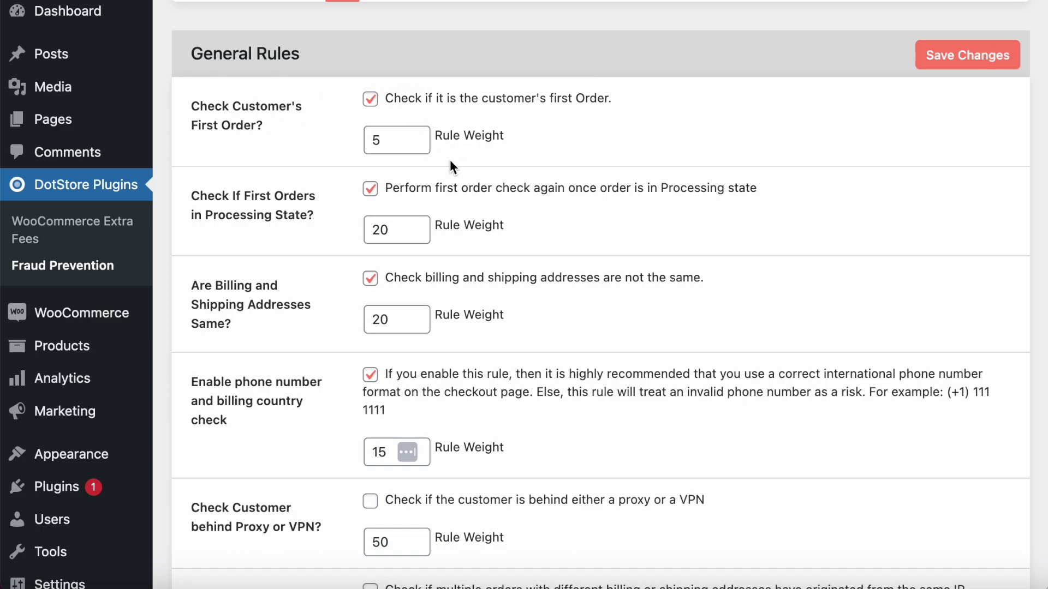
scroll(449, 164, "up", 1)
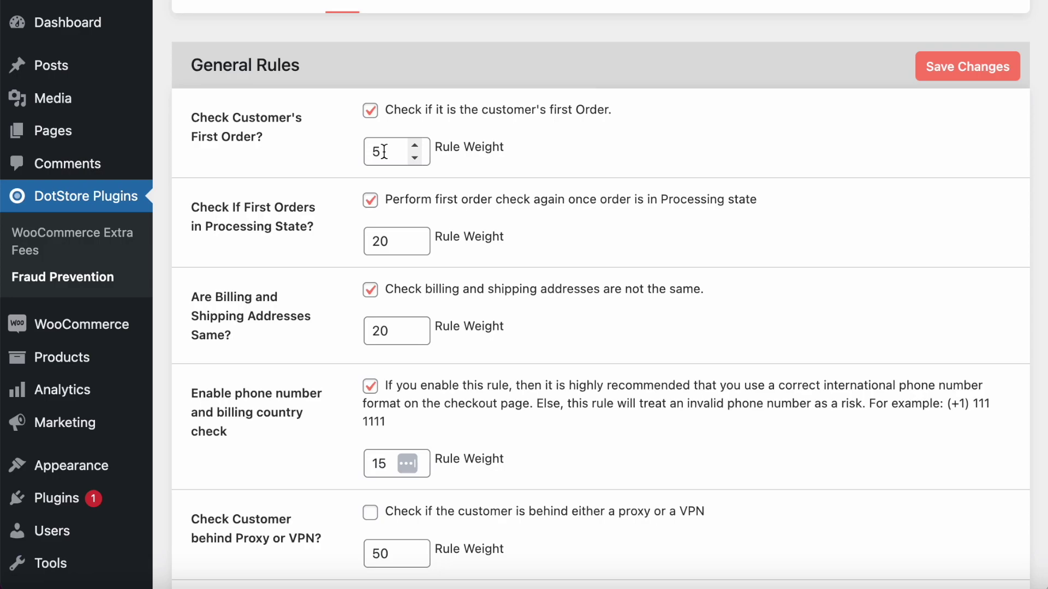
scroll(384, 151, "down", 3)
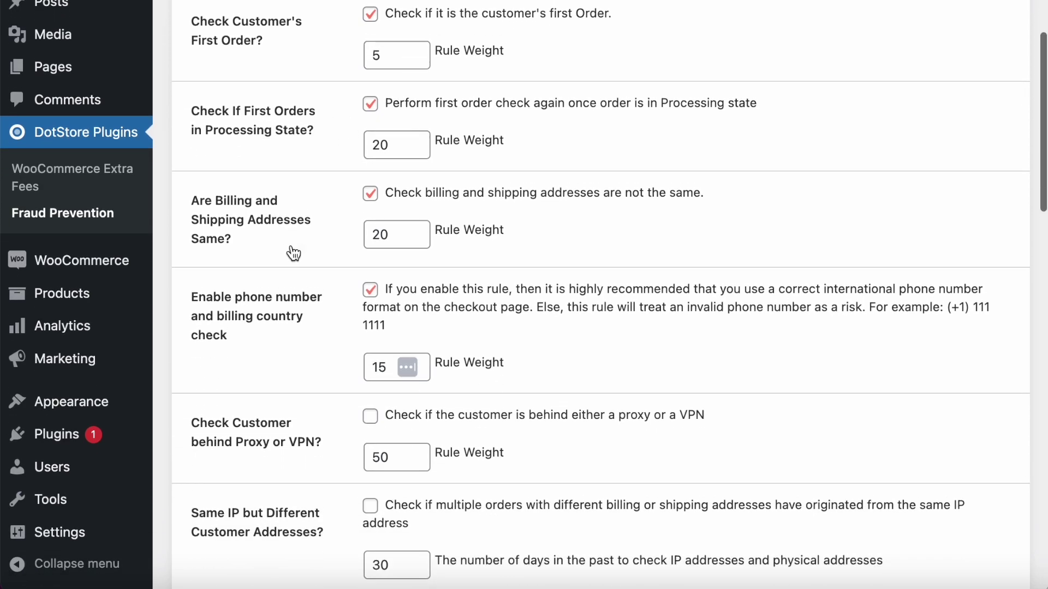
scroll(293, 251, "down", 5)
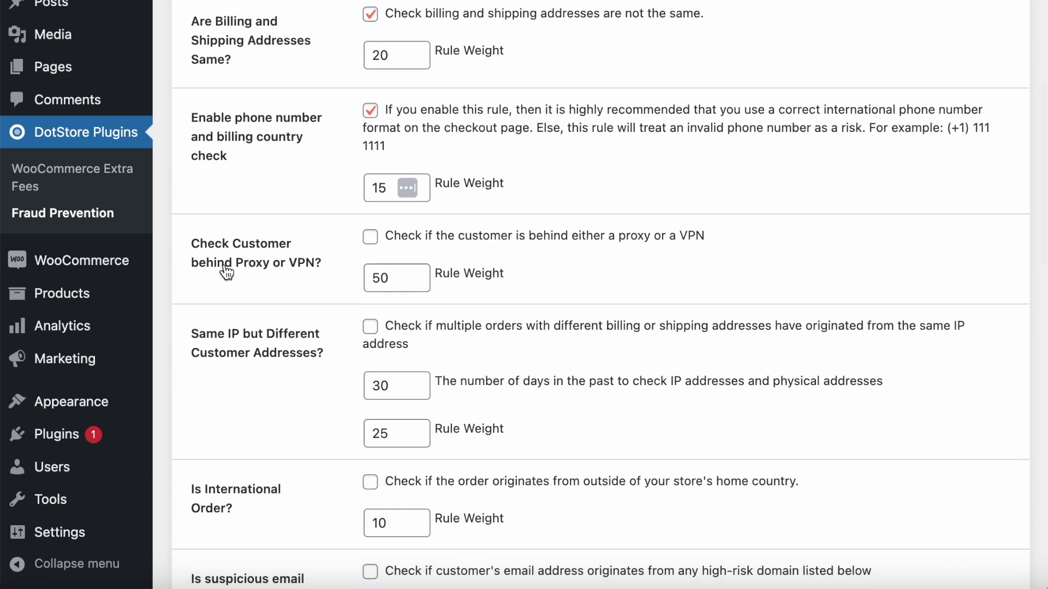
scroll(290, 270, "down", 4)
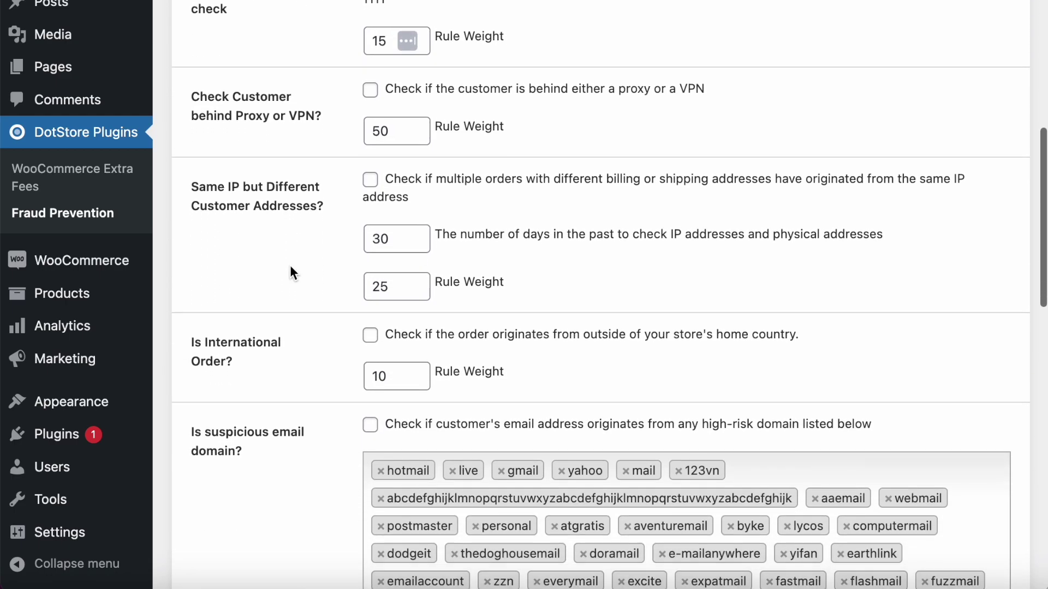
scroll(290, 270, "down", 4)
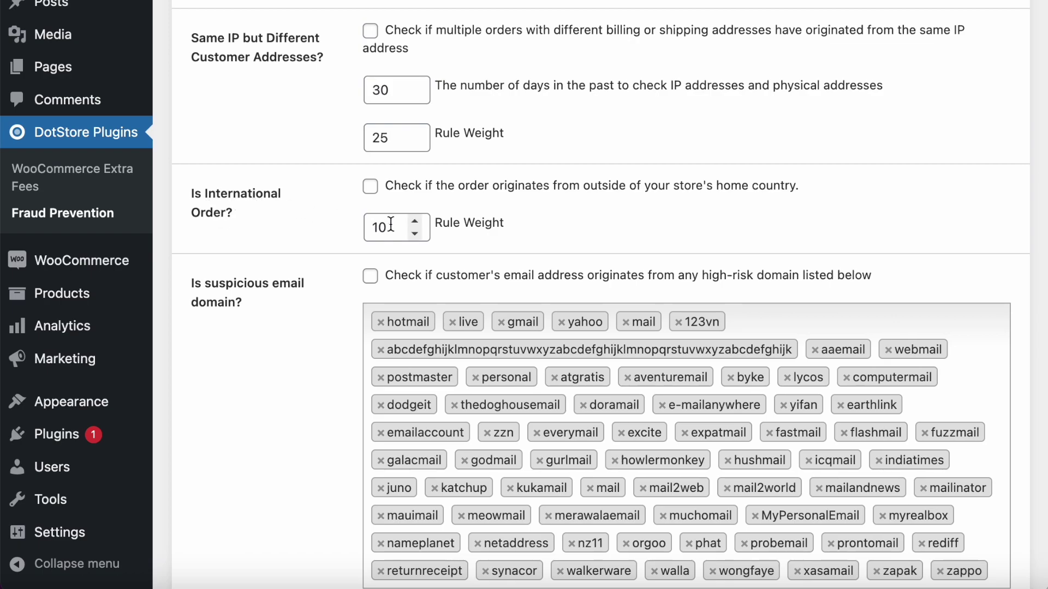
scroll(486, 231, "down", 5)
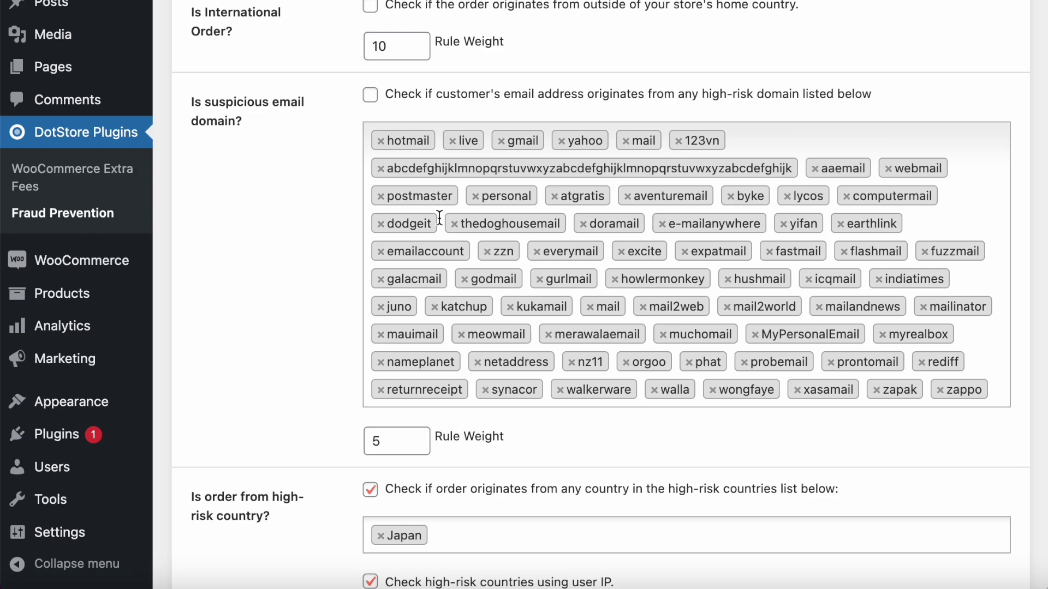
scroll(505, 258, "down", 1)
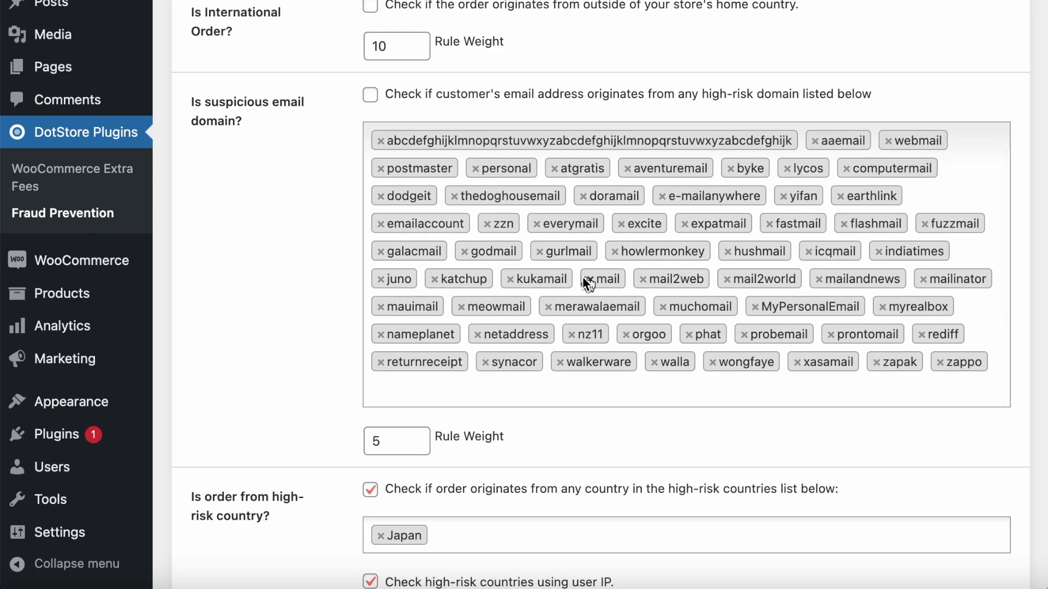
scroll(614, 310, "down", 4)
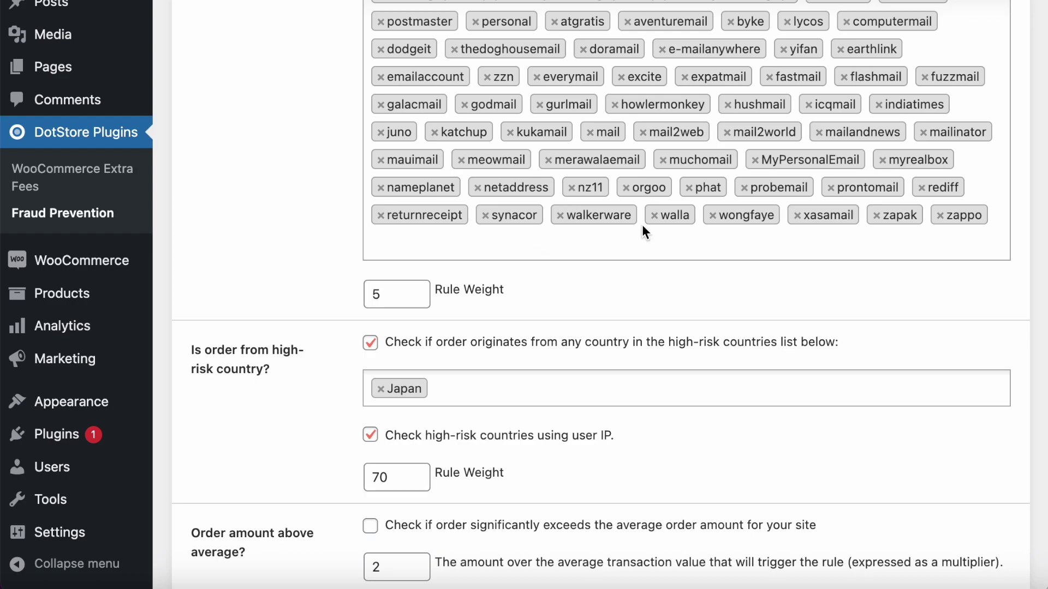
scroll(645, 265, "down", 4)
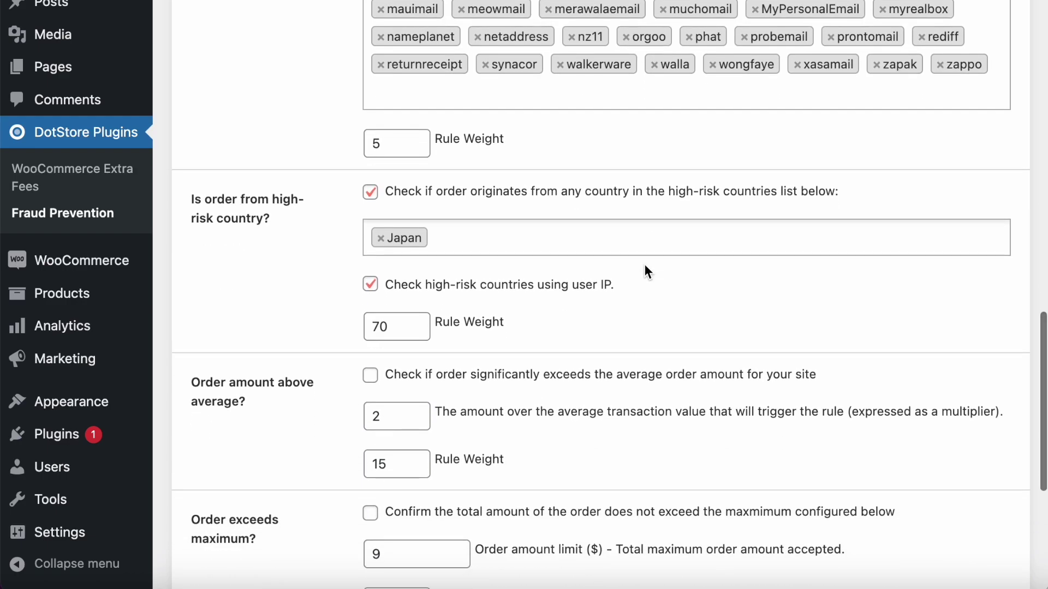
scroll(644, 265, "up", 2)
scroll(645, 268, "up", 4)
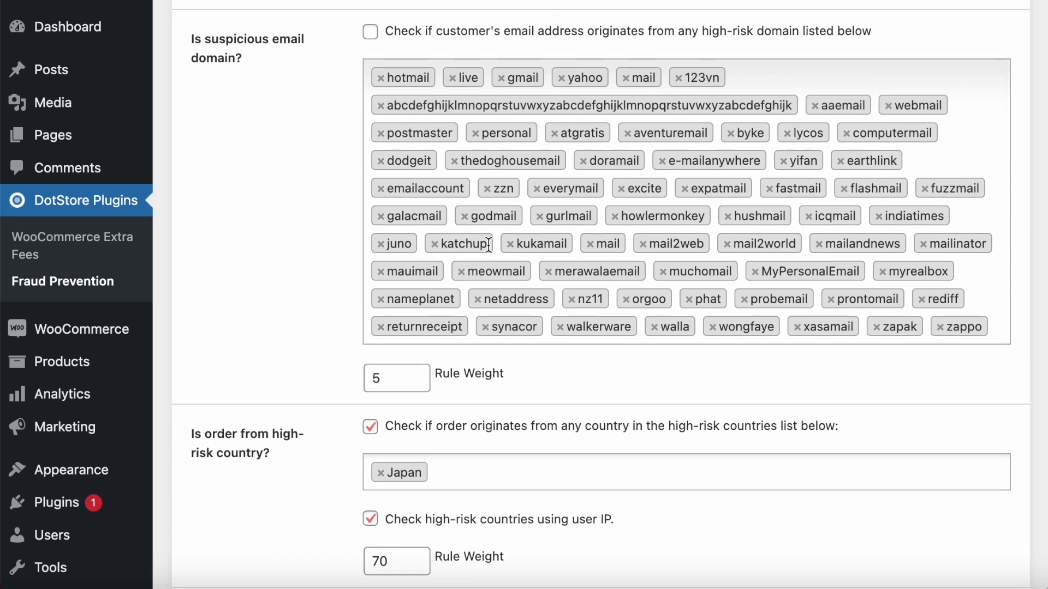
Step: Toggle the suspicious email domain rule on and back off, then open General Settings
left_click(372, 34)
left_click(374, 34)
scroll(437, 340, "down", 1)
scroll(436, 339, "down", 5)
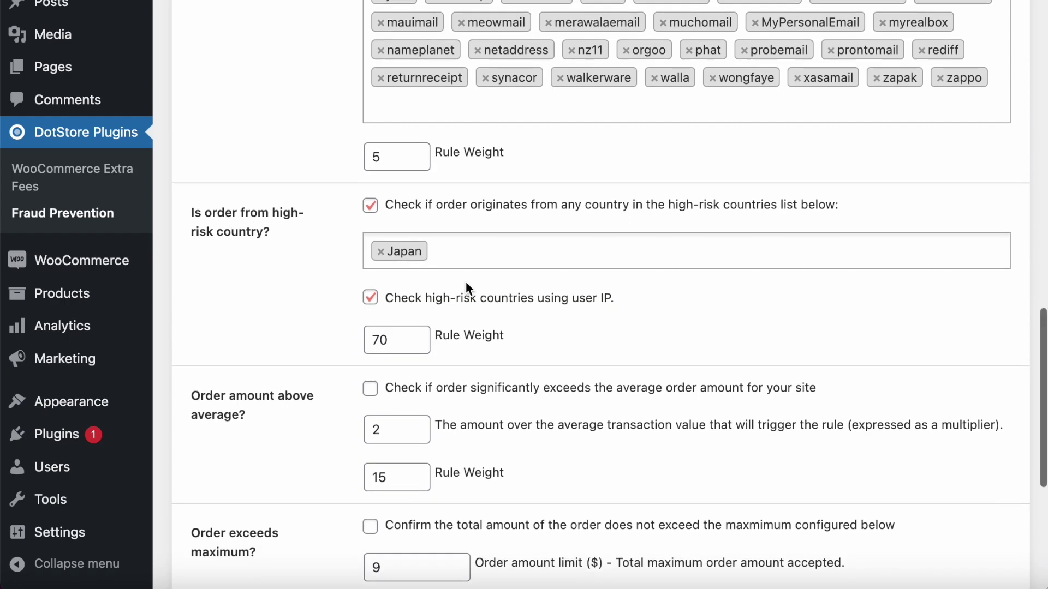
scroll(465, 281, "down", 1)
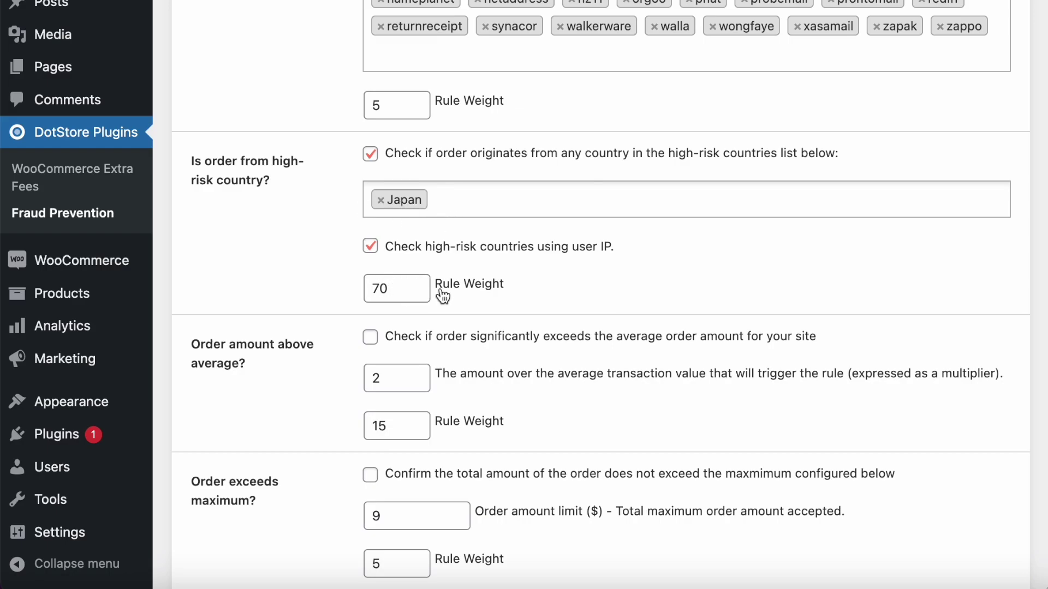
scroll(522, 291, "down", 5)
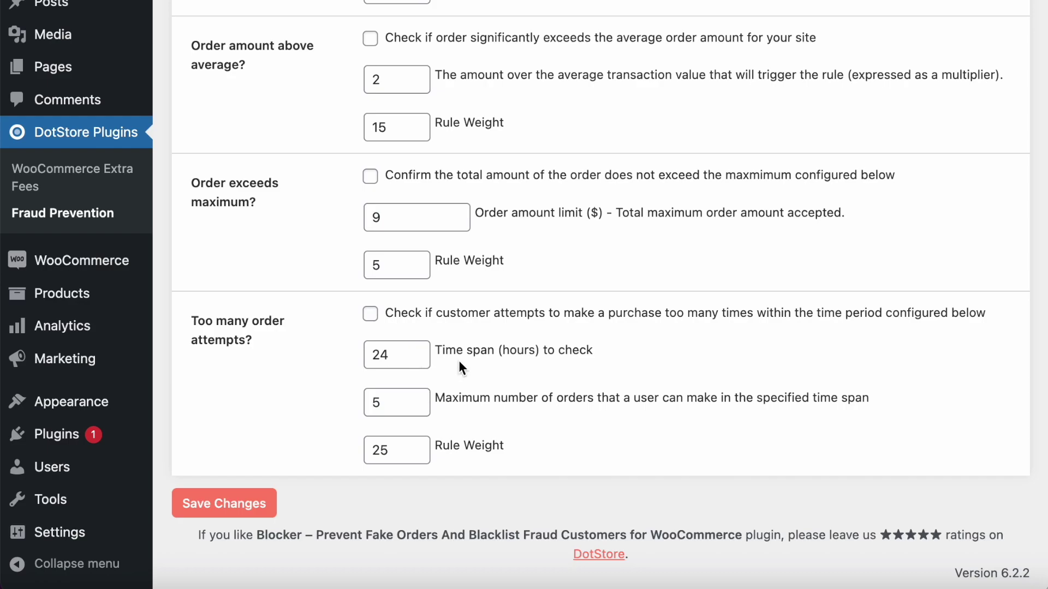
left_click(371, 324)
scroll(370, 317, "up", 12)
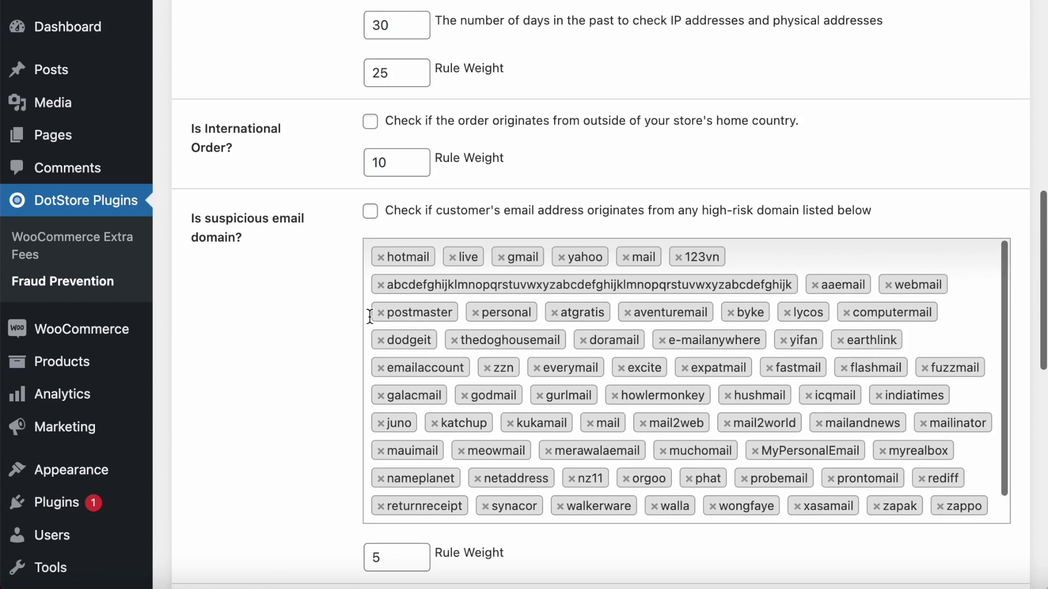
scroll(349, 295, "up", 15)
left_click(242, 108)
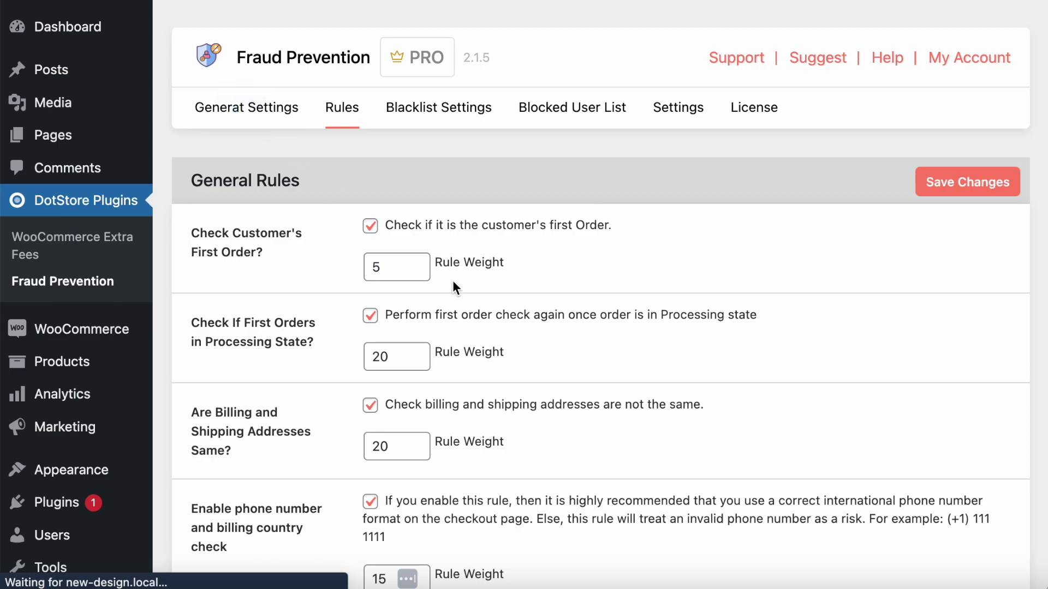
Step: Confirm fraud score check and before-payment checking stay on, with cancel score 90
scroll(452, 280, "down", 2)
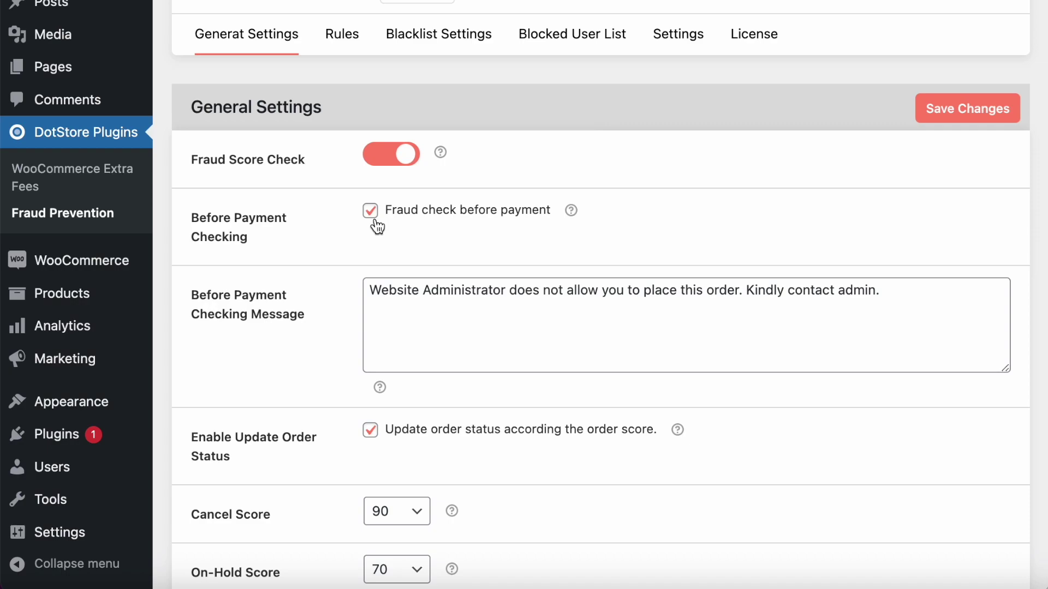
scroll(376, 223, "down", 1)
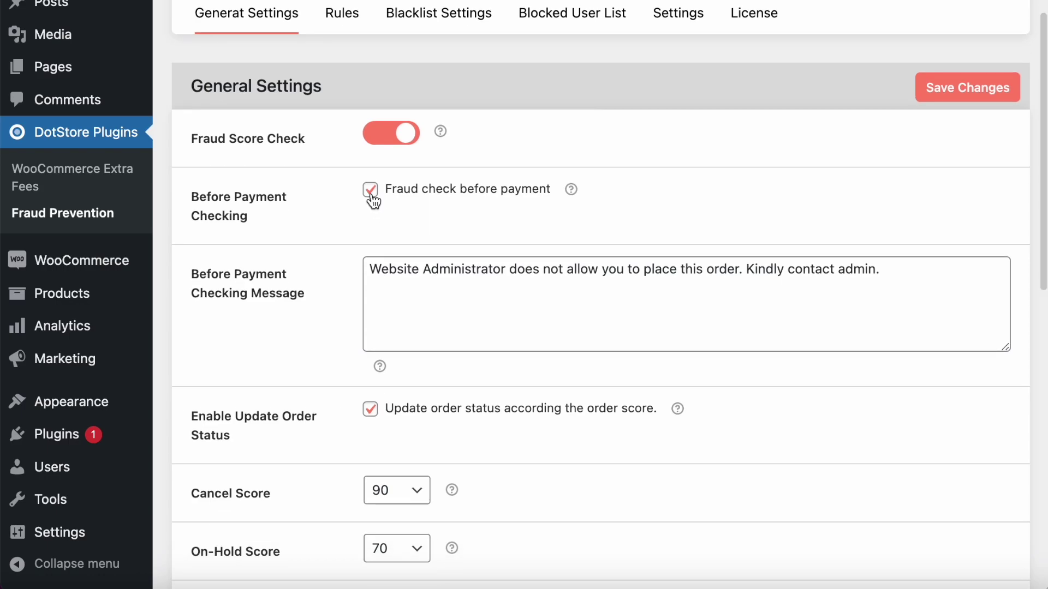
left_click(371, 198)
left_click(372, 200)
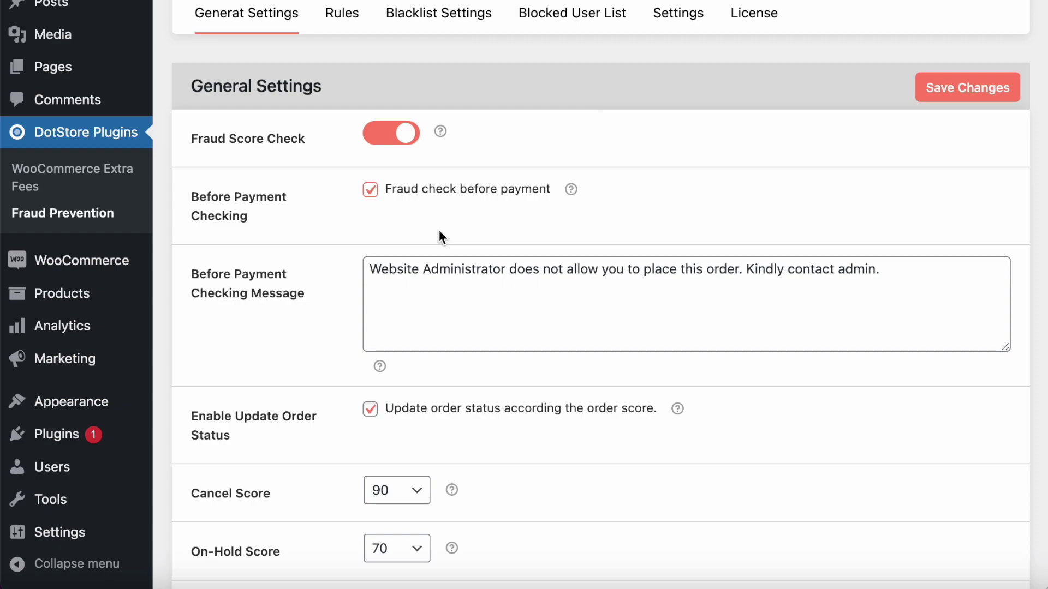
scroll(439, 230, "down", 7)
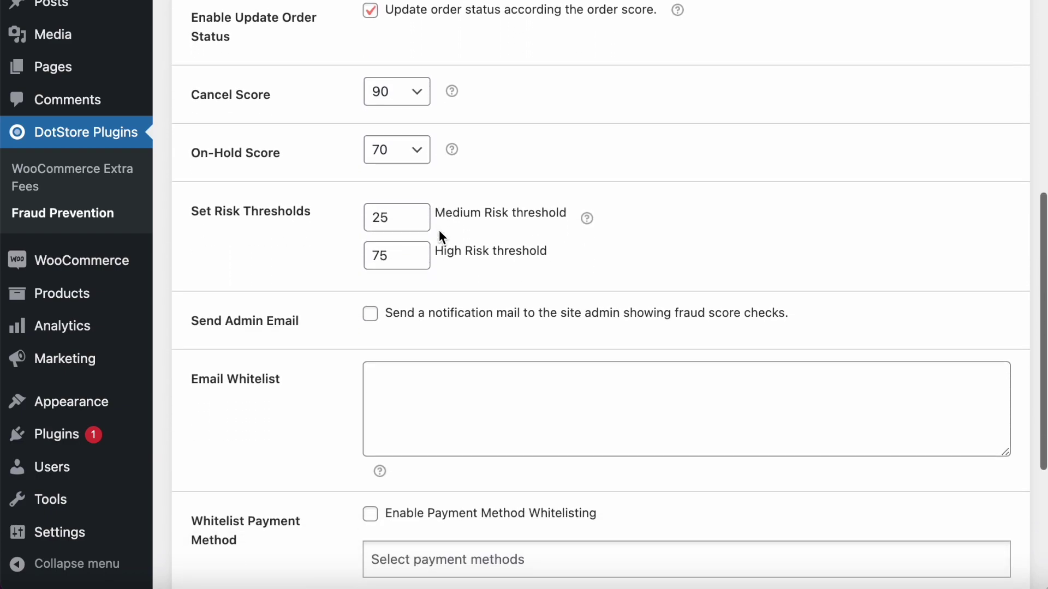
scroll(380, 229, "up", 1)
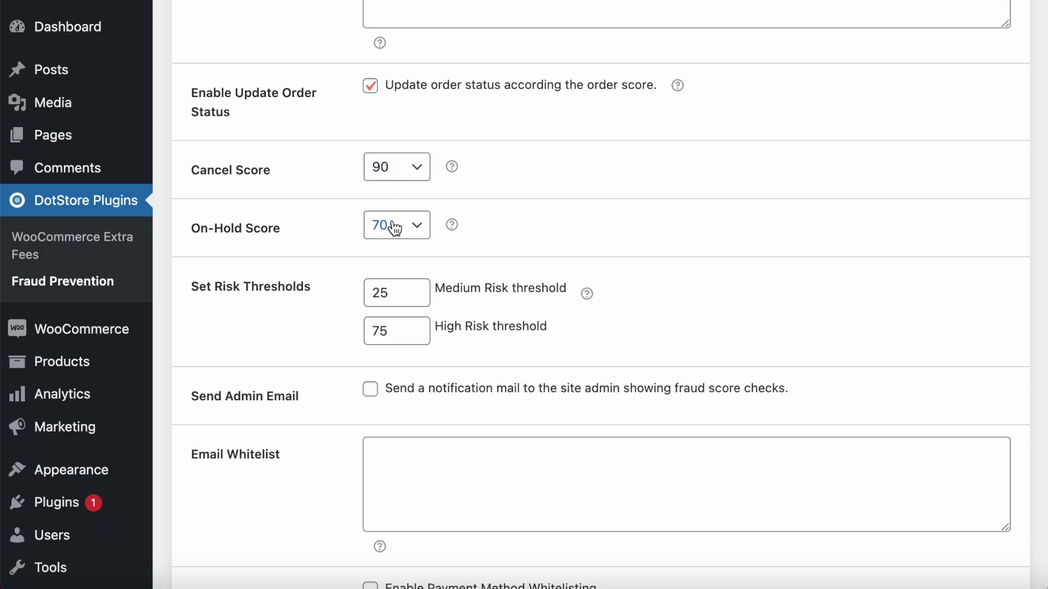
scroll(390, 256, "down", 3)
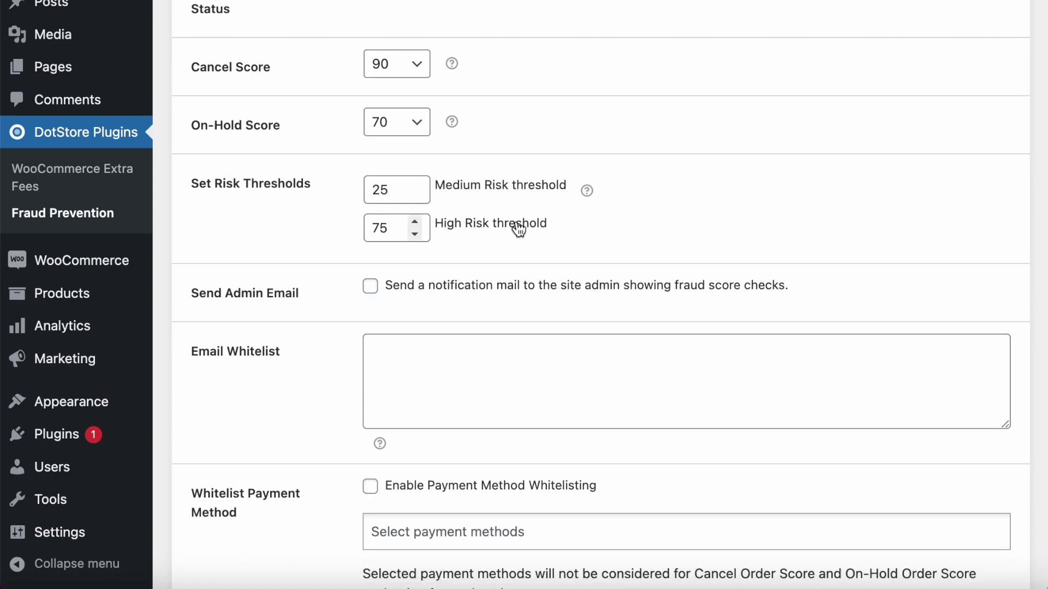
scroll(519, 228, "down", 5)
scroll(518, 228, "up", 2)
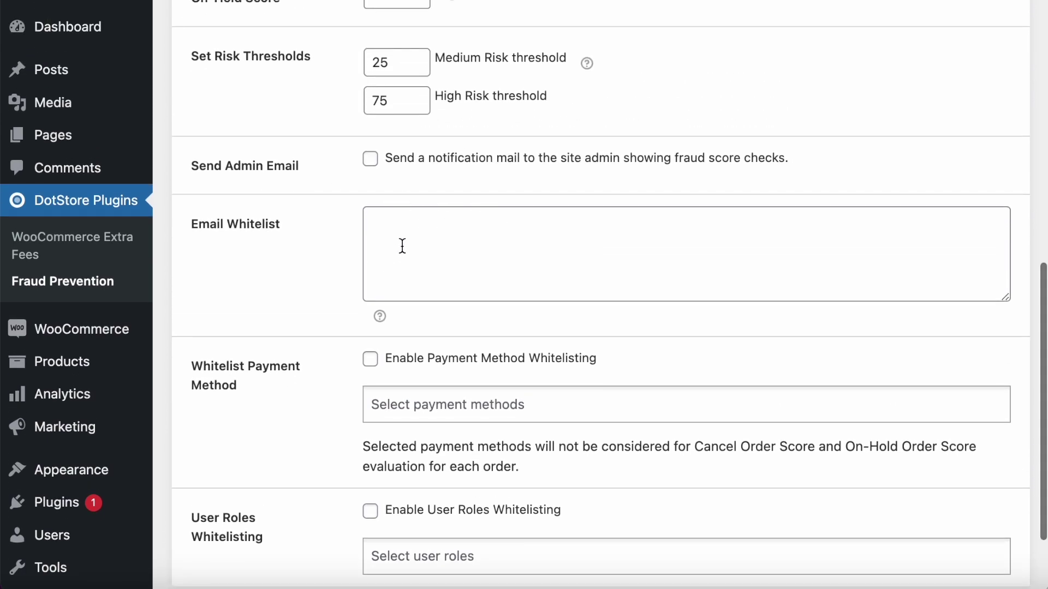
left_click(440, 236)
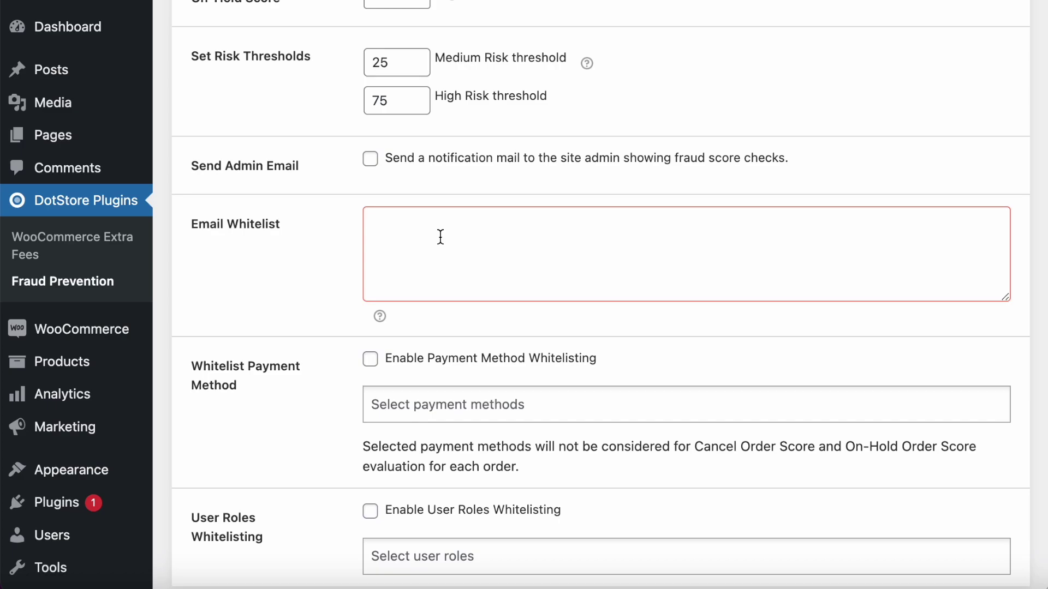
scroll(441, 236, "down", 2)
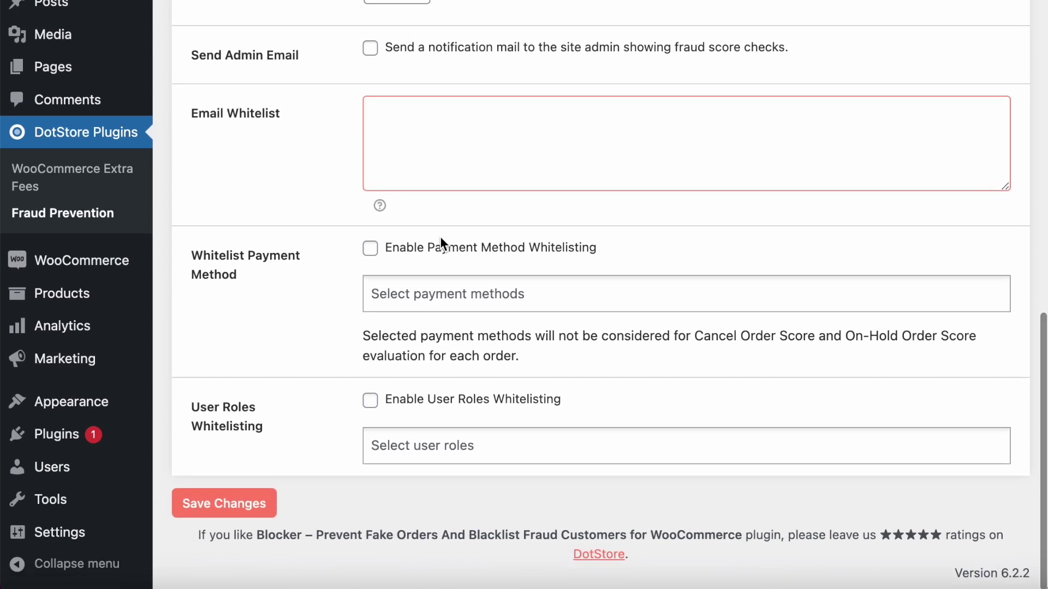
scroll(439, 236, "up", 20)
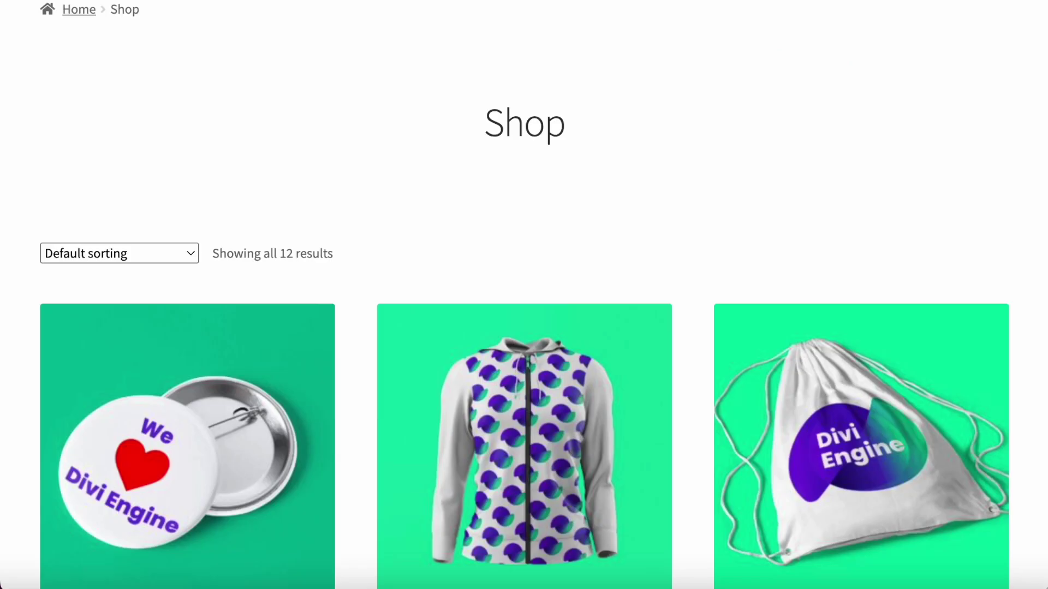
Step: Add the Divi Engine String Bag to the cart and proceed to checkout
scroll(629, 218, "down", 15)
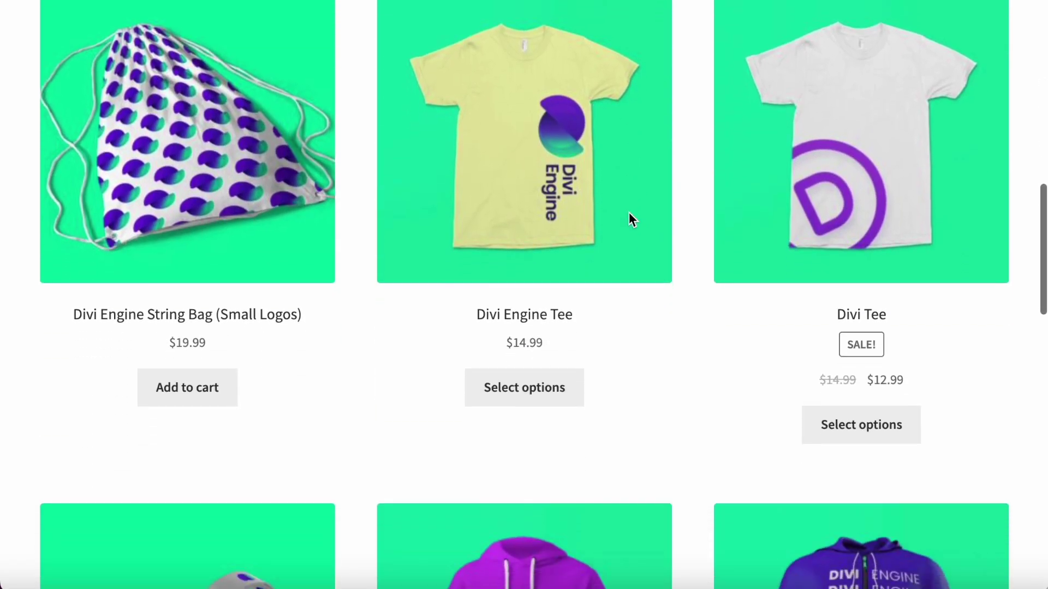
scroll(630, 220, "down", 2)
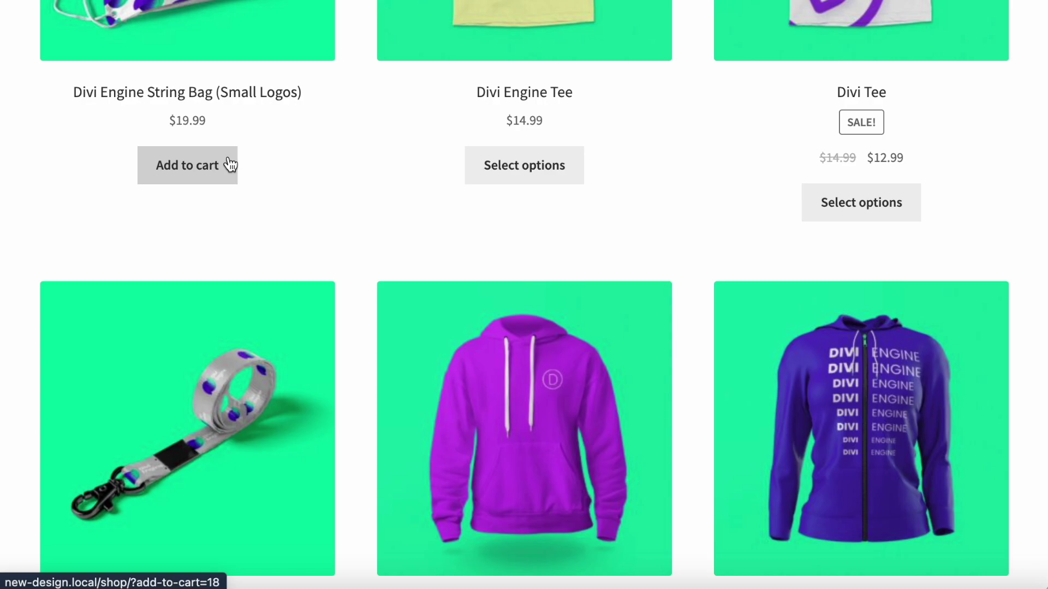
left_click(199, 168)
left_click(248, 175)
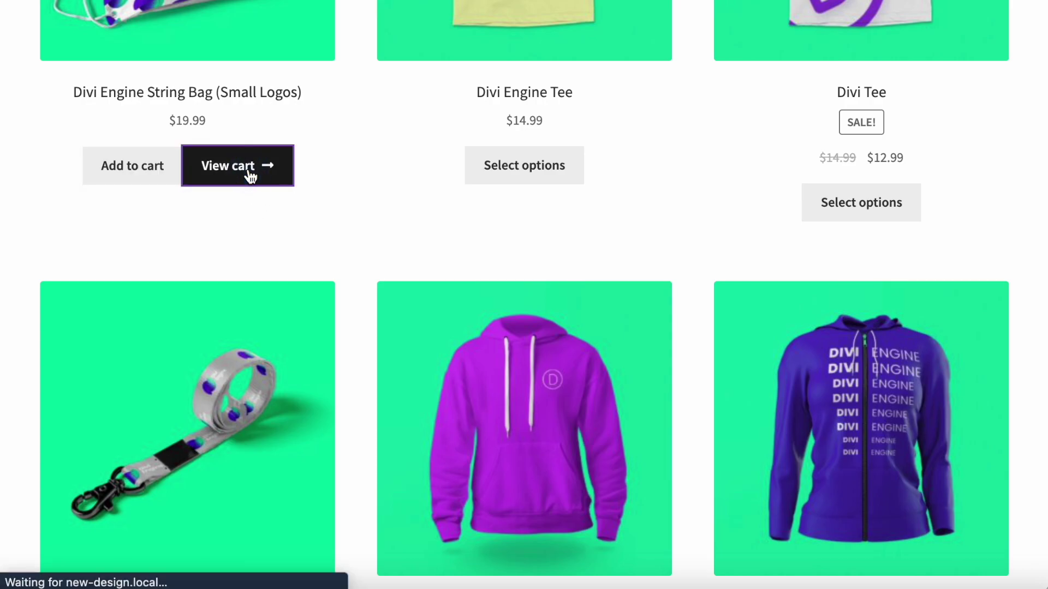
scroll(245, 175, "down", 15)
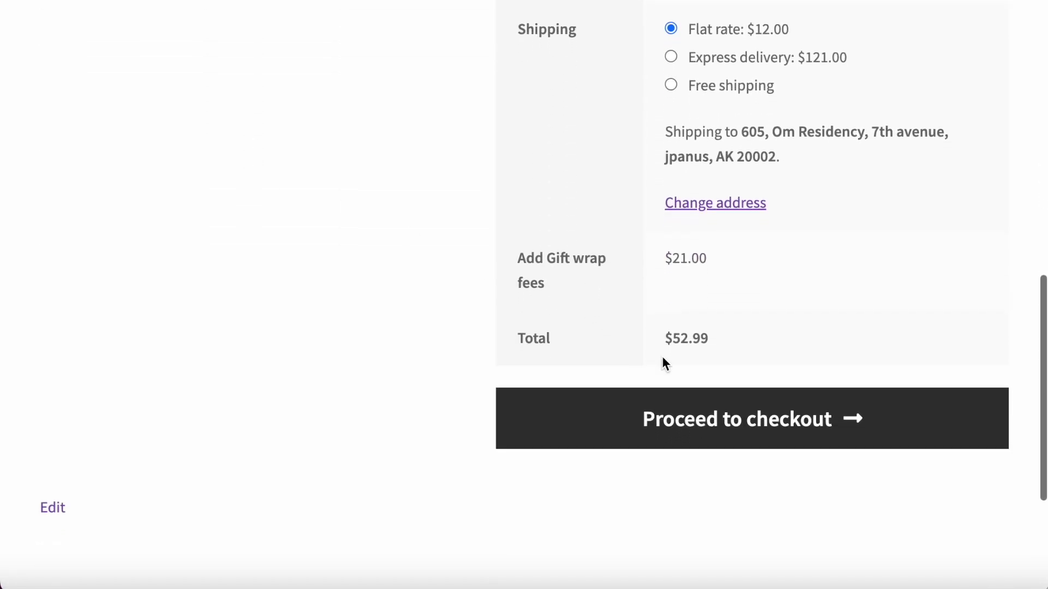
left_click(721, 421)
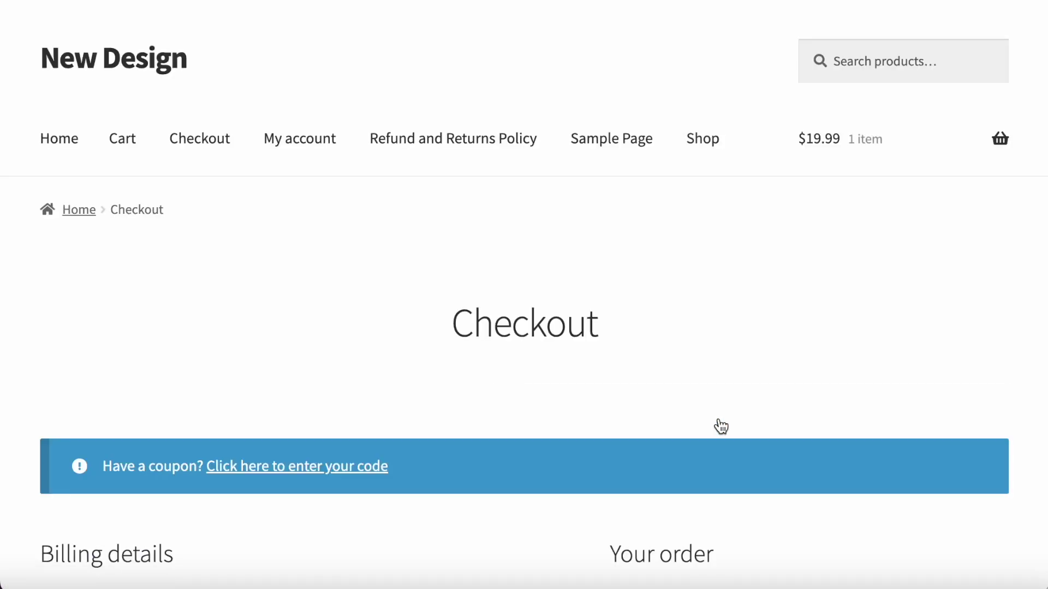
Step: Change the billing email to the blacklisted 'admin' address and place the order
scroll(721, 426, "down", 15)
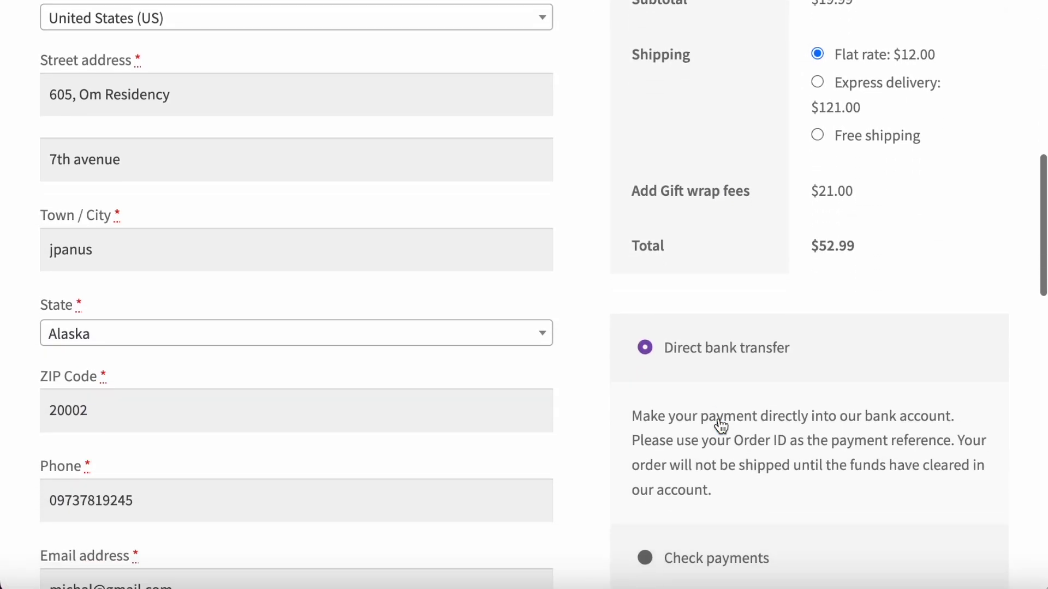
scroll(720, 427, "down", 8)
left_click(546, 263)
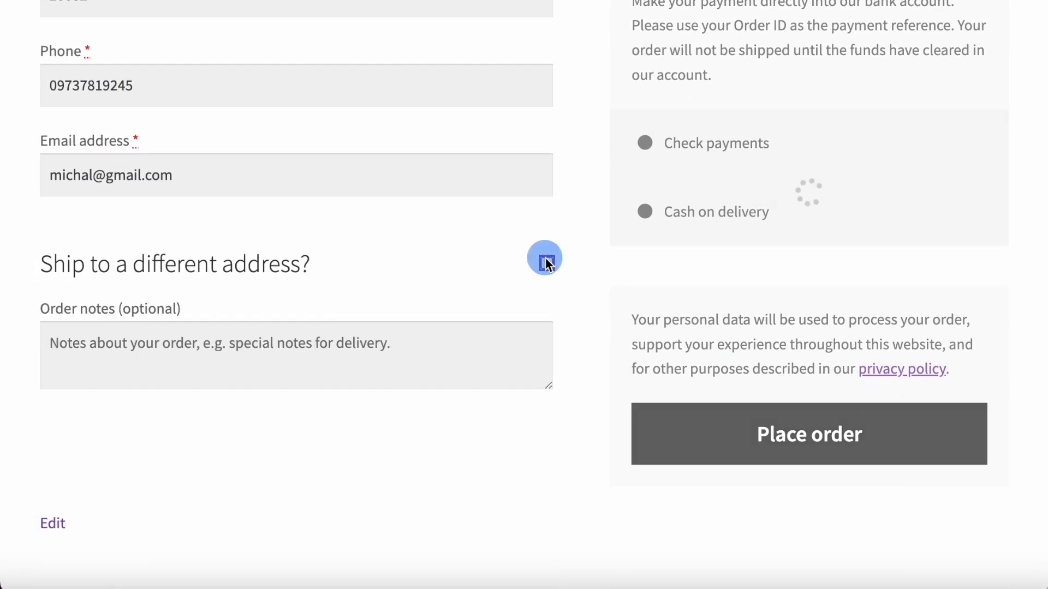
left_click(92, 175)
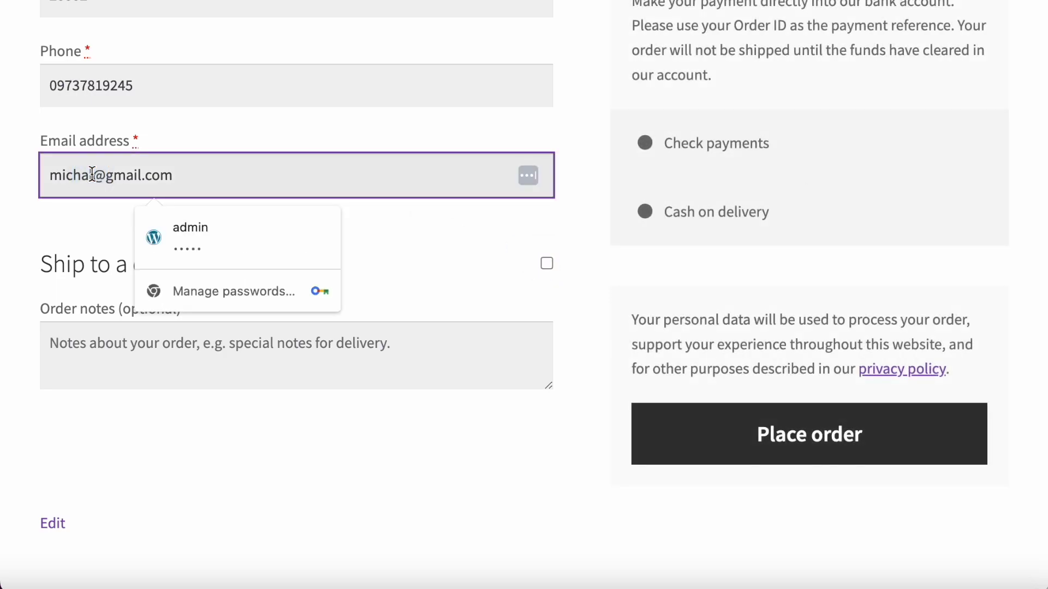
key("BackSpace")
key("BackSpace")
key("BackSpace")
key("BackSpace")
key("BackSpace")
key("BackSpace")
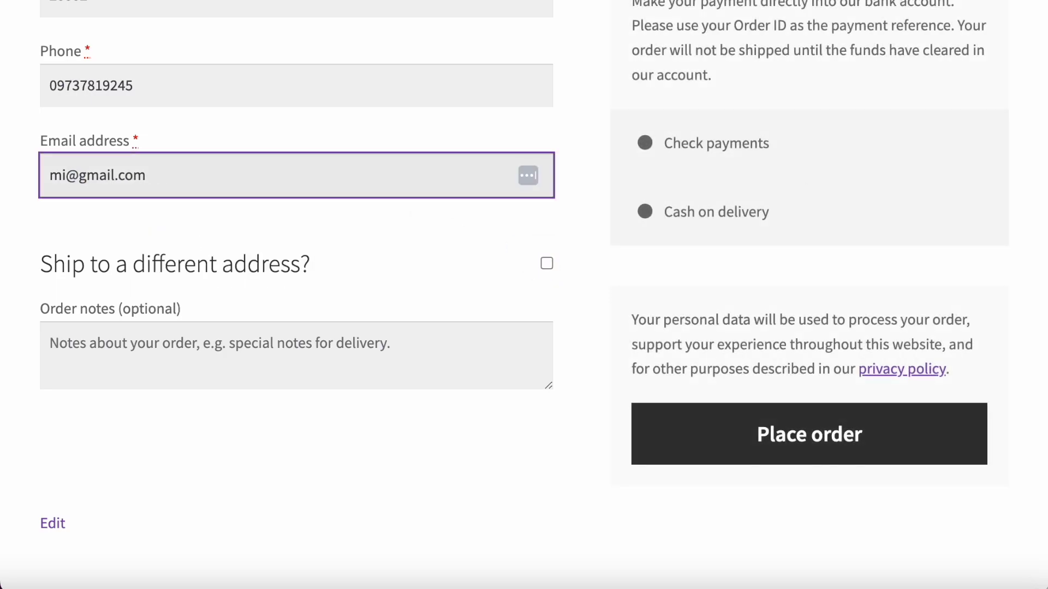
type("admin")
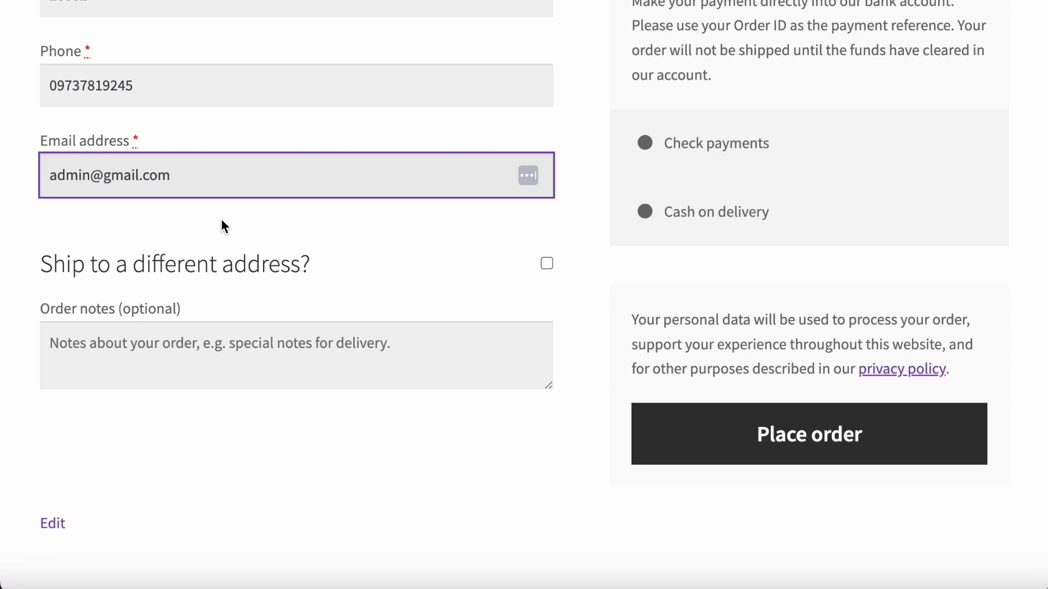
left_click(338, 241)
left_click(844, 443)
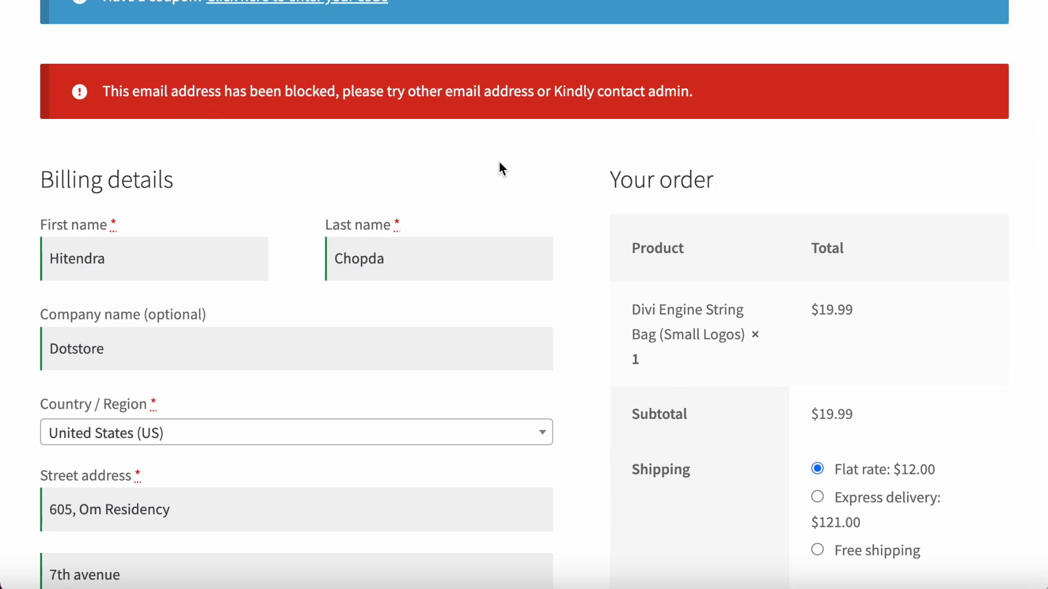
Step: Set the billing country to Japan, postcode 163-8001 and prefecture Aomori
scroll(499, 163, "down", 6)
left_click(392, 129)
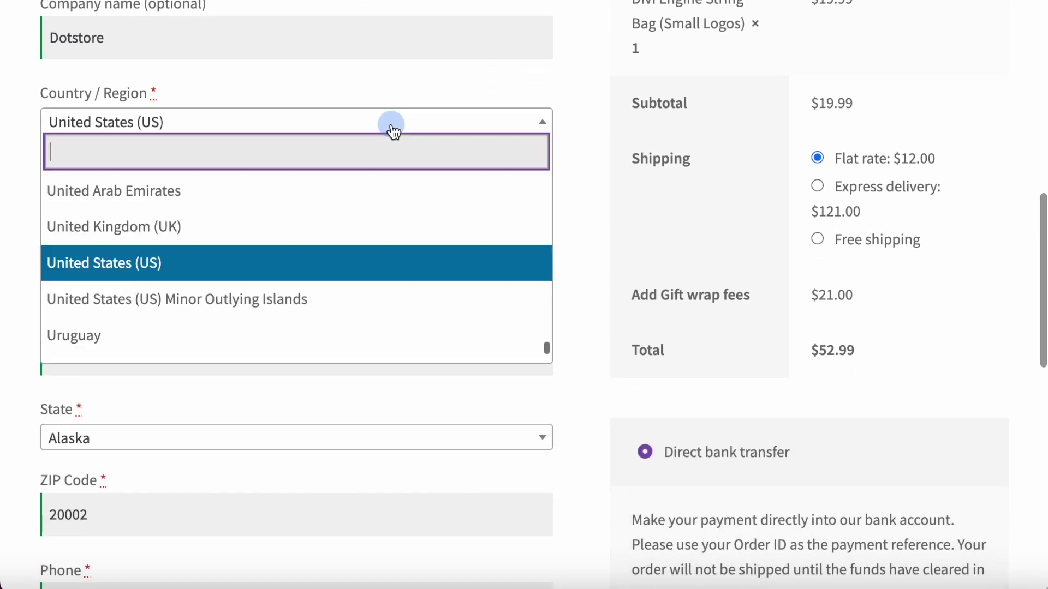
type("jap")
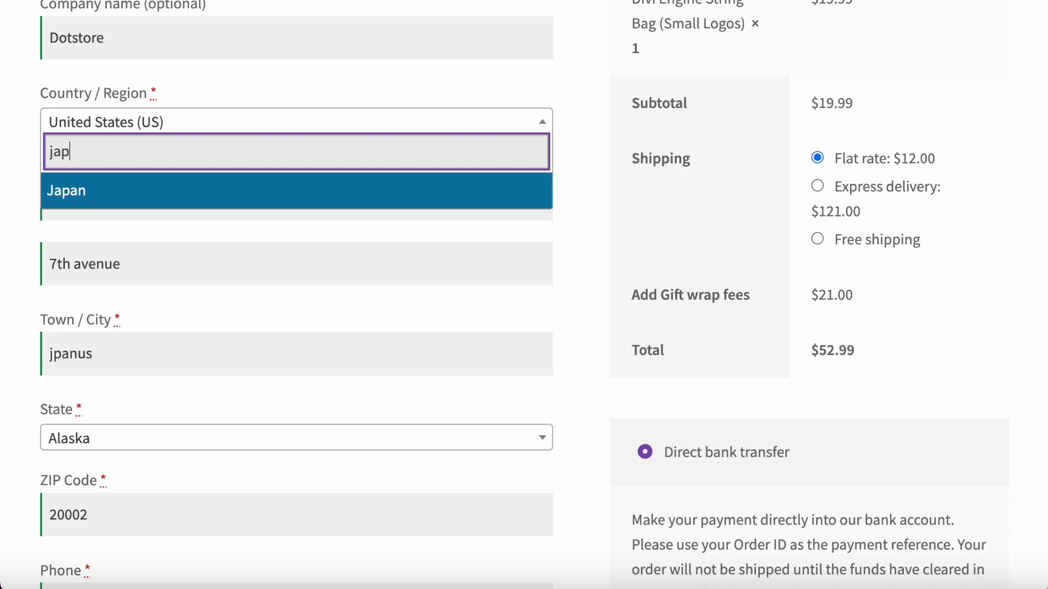
left_click(102, 198)
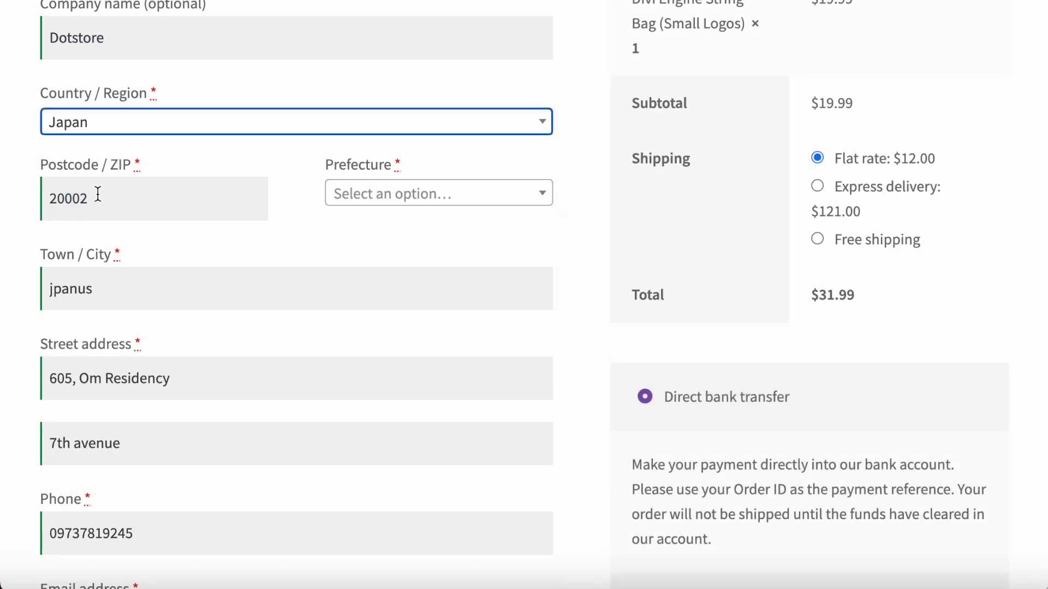
double_click(98, 194)
type("163-8001")
left_click(355, 194)
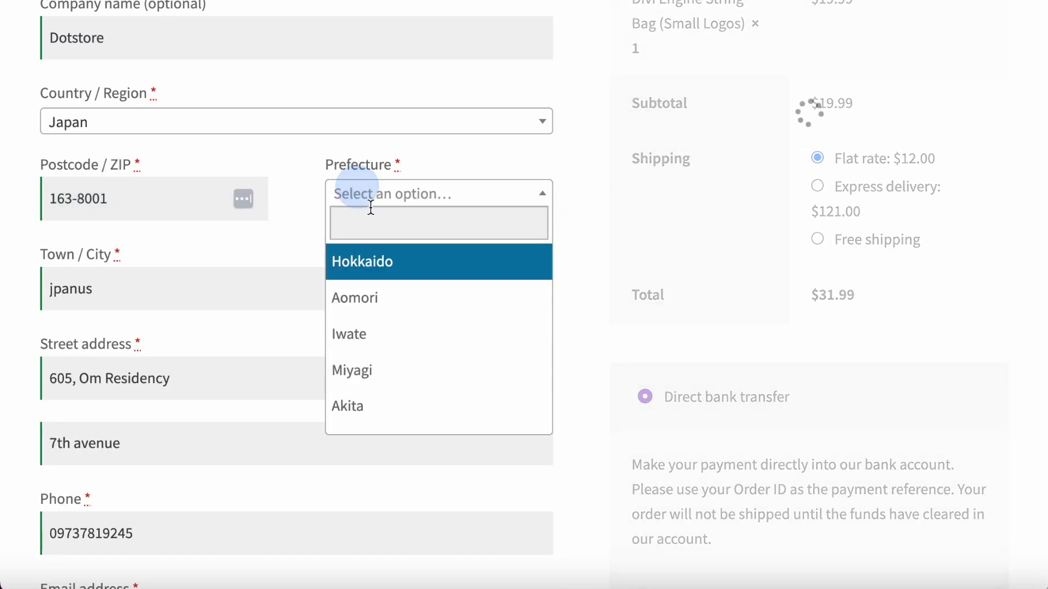
left_click(381, 300)
Step: Replace the name part of the billing email and place the order again
scroll(380, 294, "down", 3)
scroll(380, 294, "down", 2)
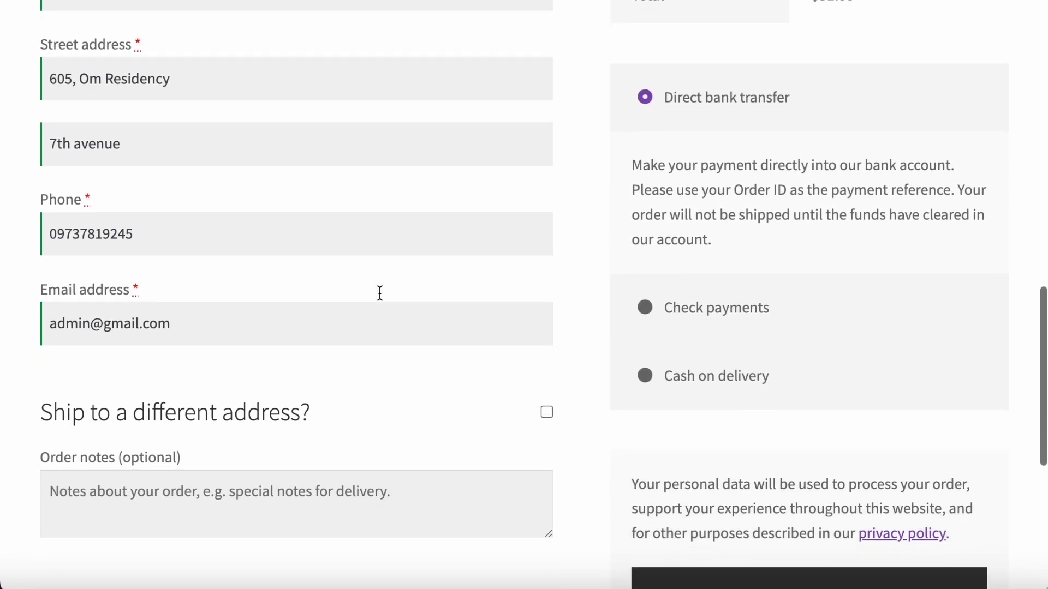
left_click(86, 322)
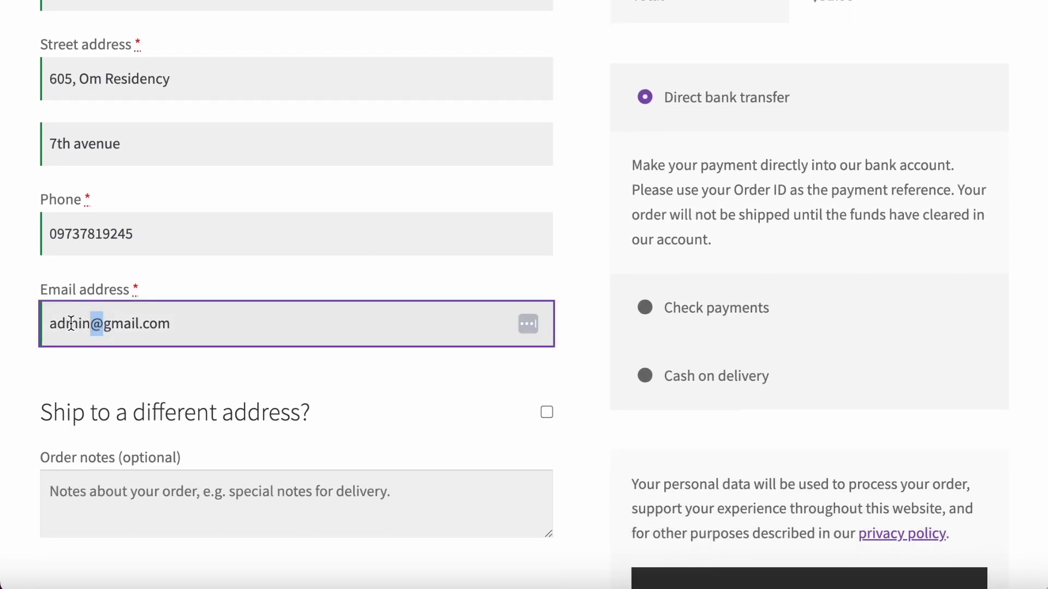
double_click(71, 324)
type("john")
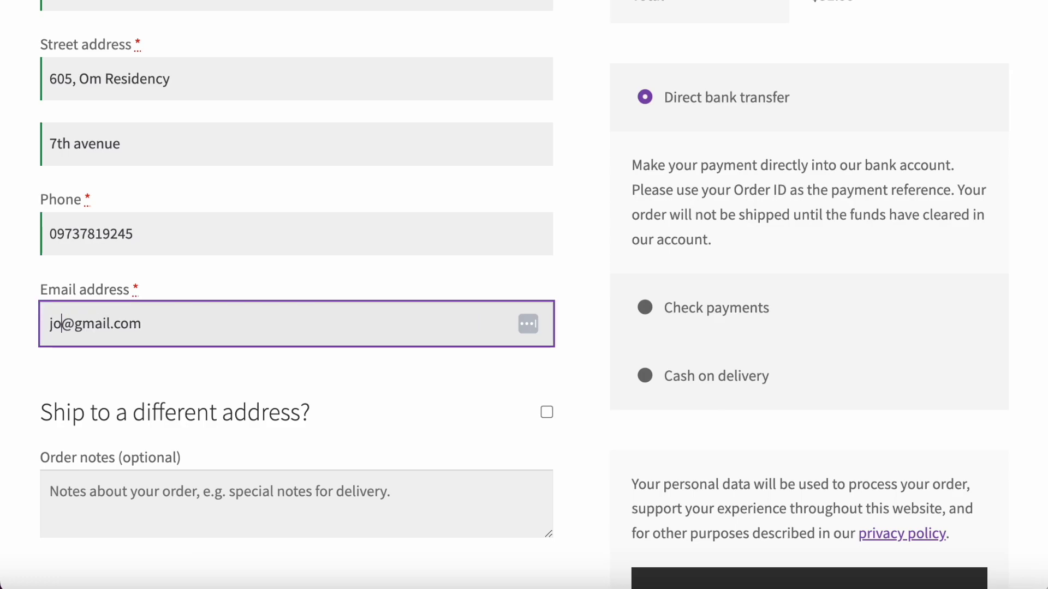
scroll(381, 383, "up", 2)
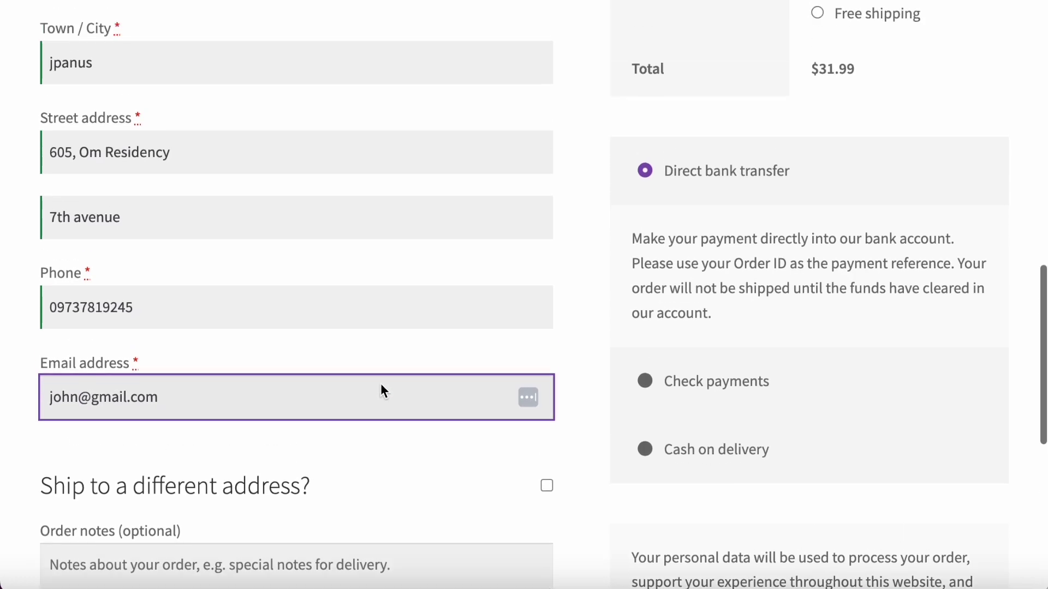
scroll(521, 346, "down", 6)
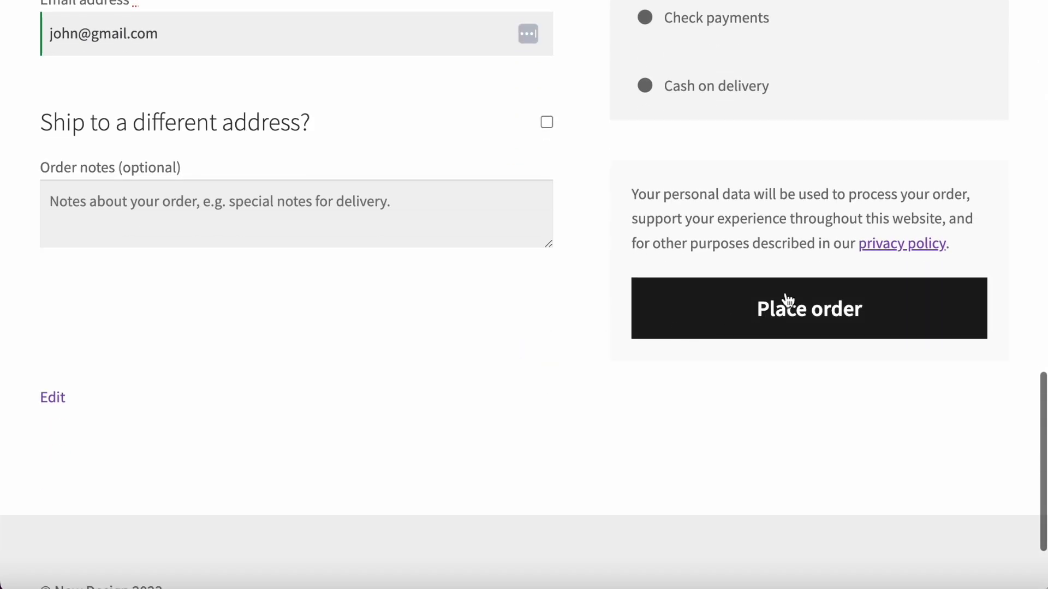
left_click(784, 298)
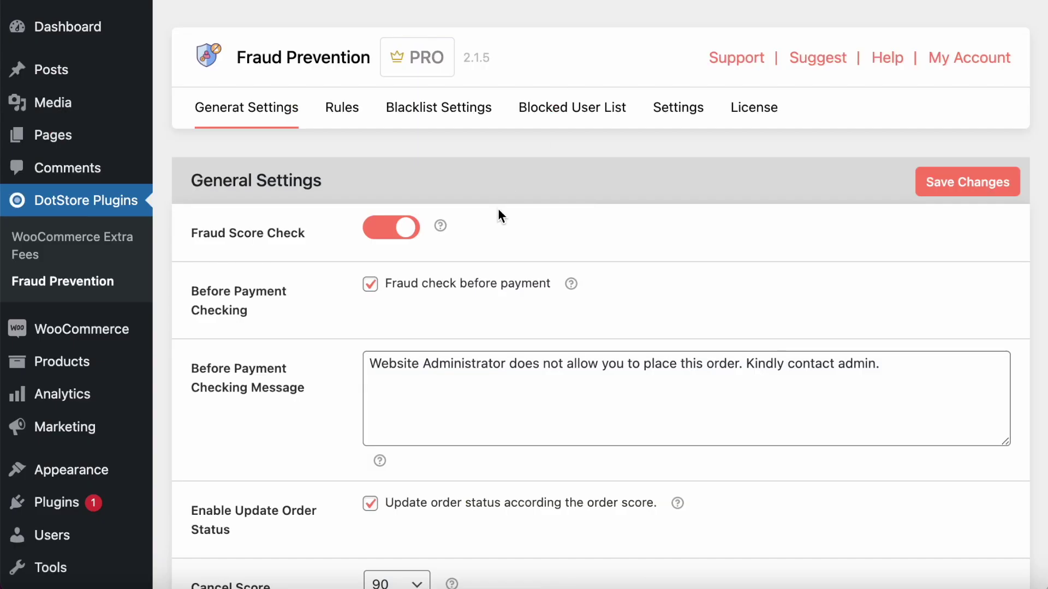
Step: Compare the configured pre-payment checking message with the checkout's 'contact admin' error notice
scroll(498, 208, "down", 2)
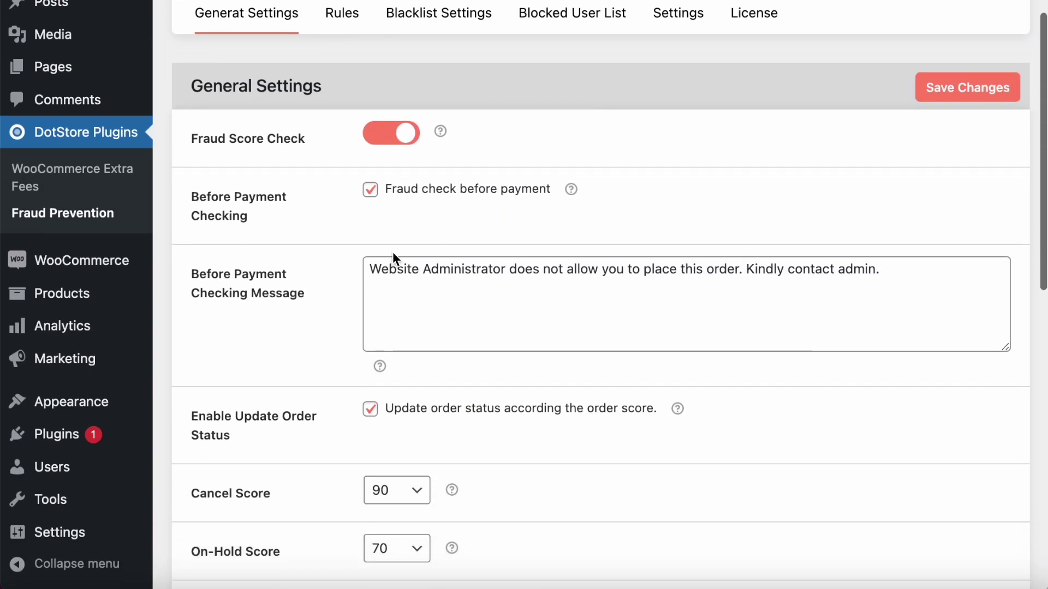
triple_click(440, 275)
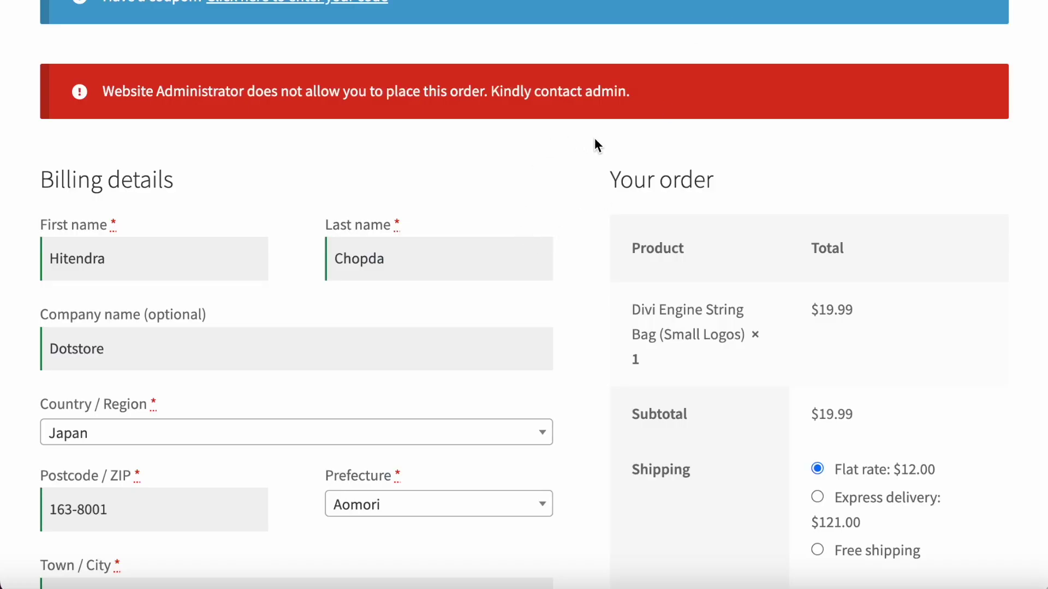
scroll(595, 140, "up", 1)
left_click(566, 174)
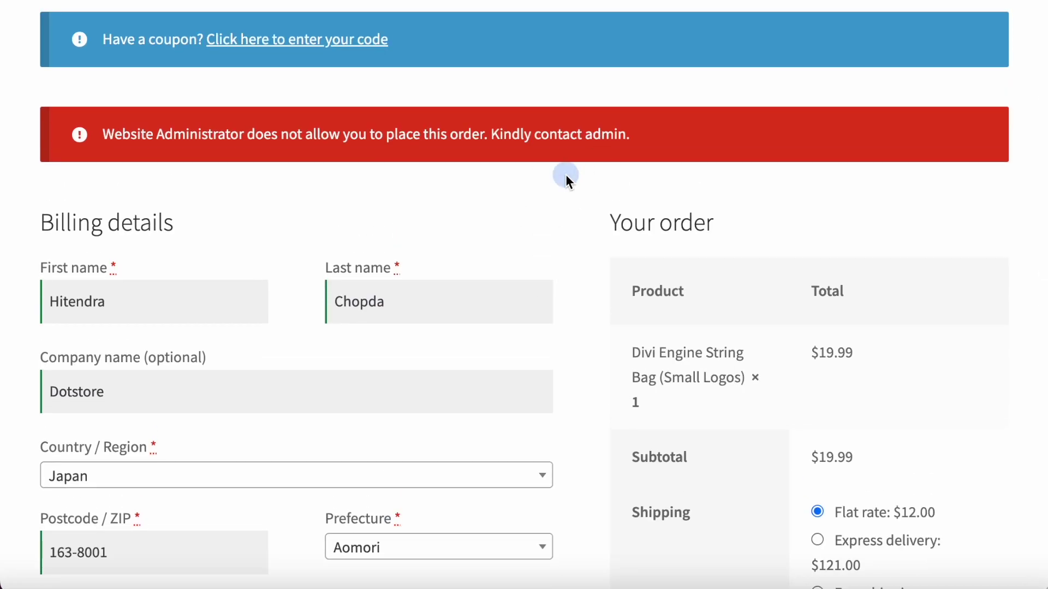
right_click(565, 175)
left_click(363, 215)
double_click(474, 128)
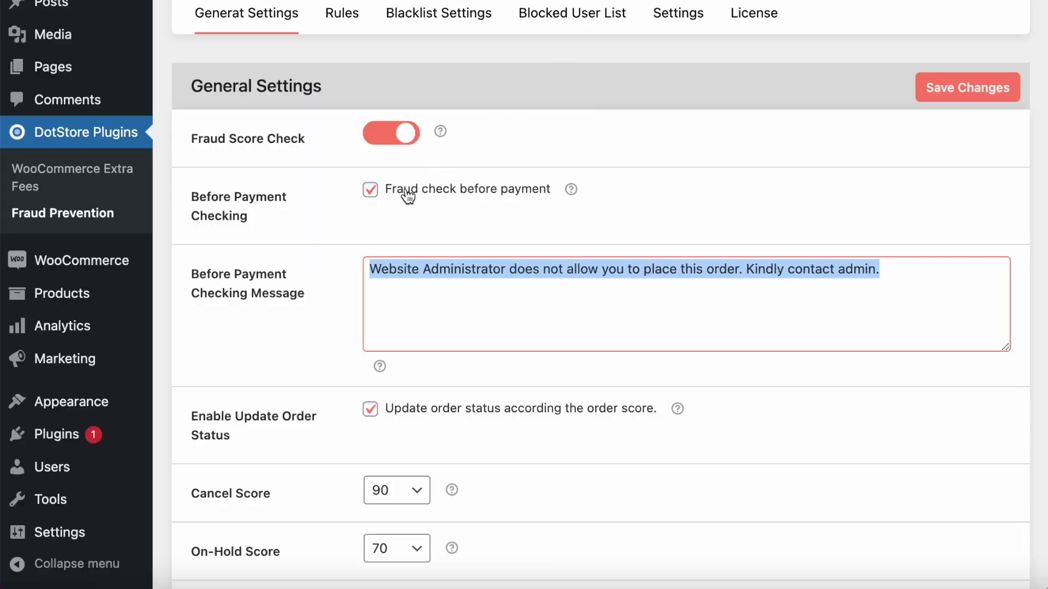
Step: Turn off fraud check before payment and save the general settings
left_click(371, 191)
scroll(483, 236, "down", 10)
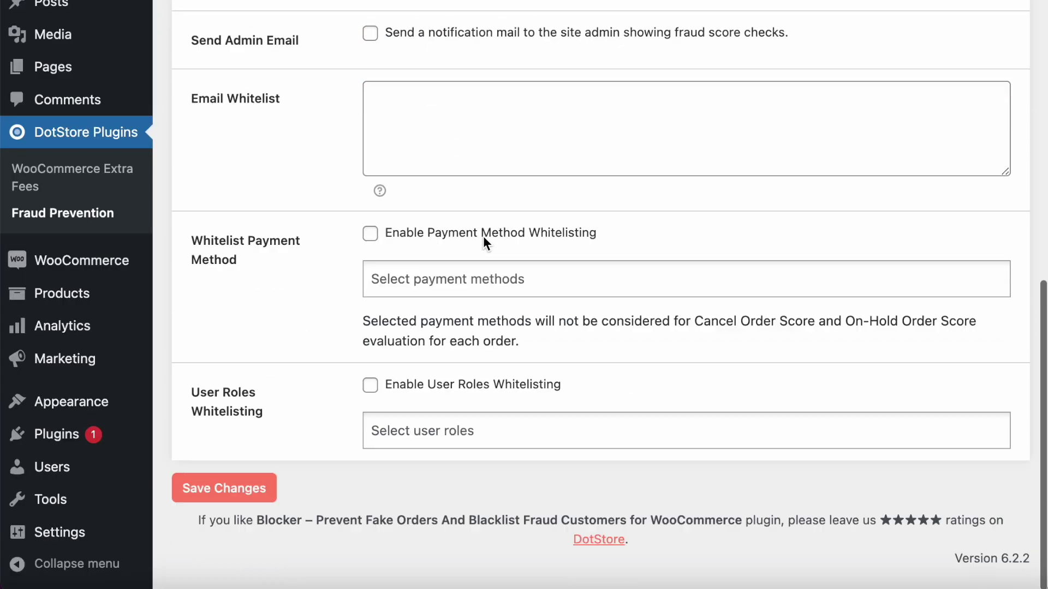
left_click(214, 502)
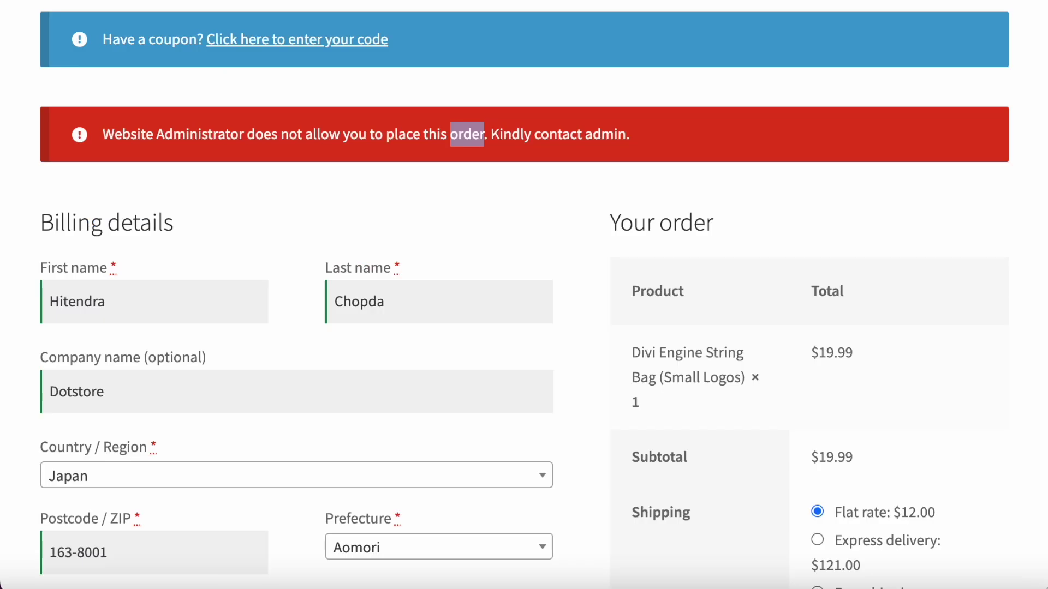
left_click(486, 223)
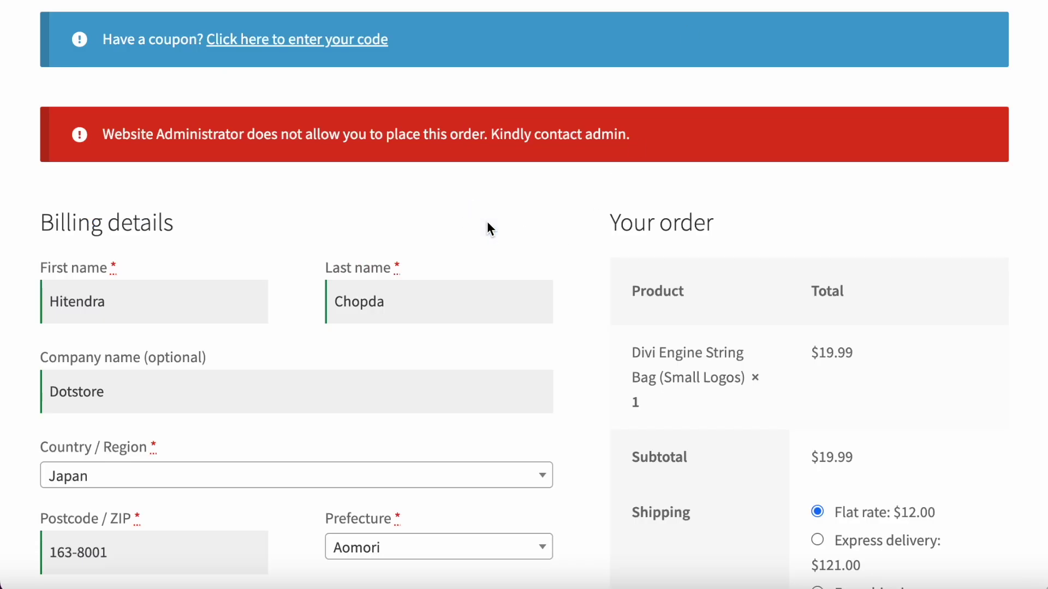
Step: Place the order successfully and select order number 260 on the Order received page
scroll(487, 222, "down", 20)
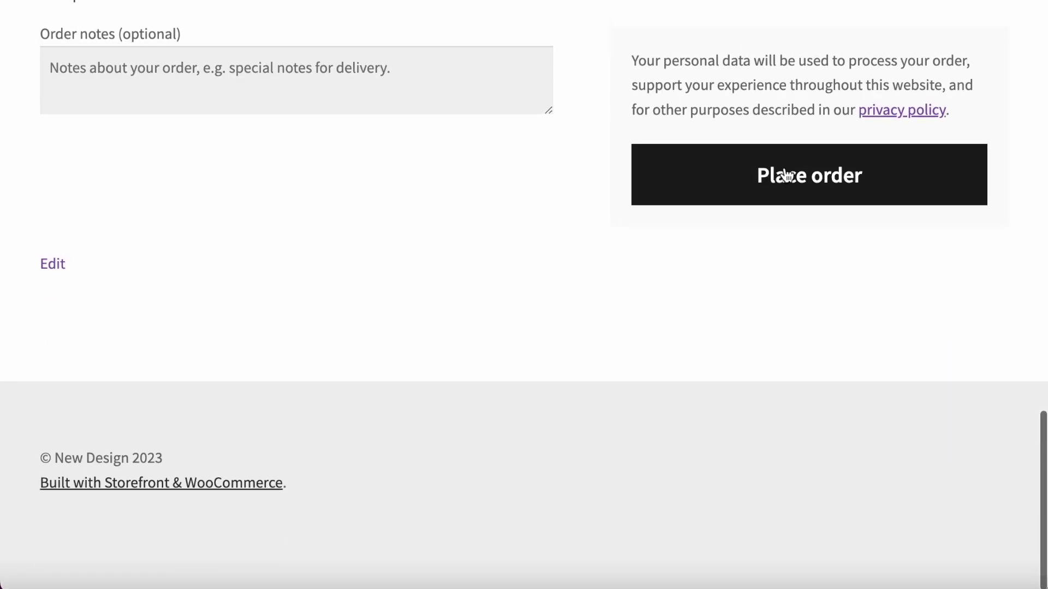
left_click(792, 172)
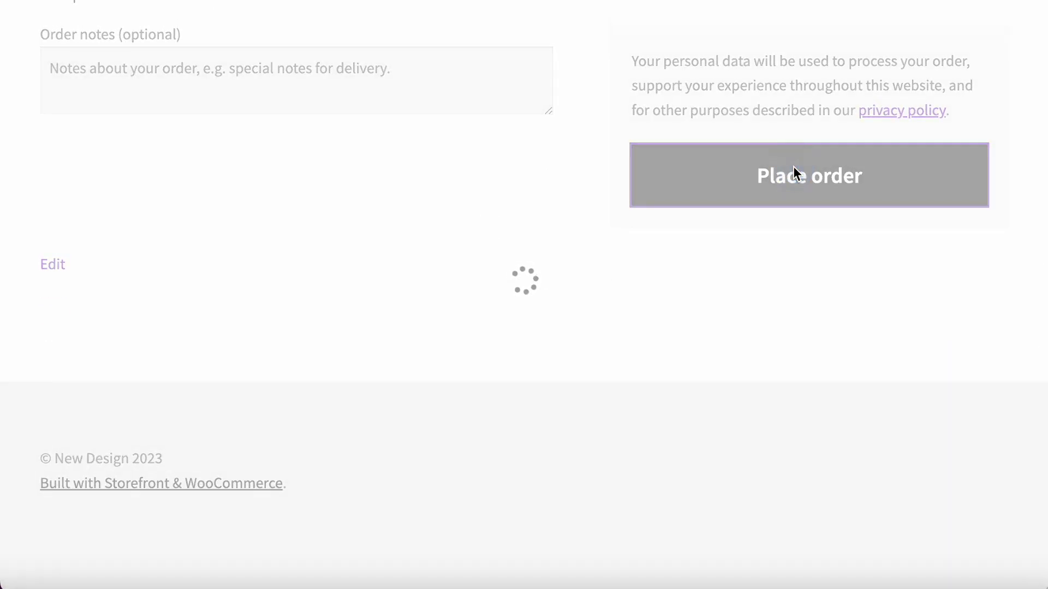
scroll(579, 332, "down", 2)
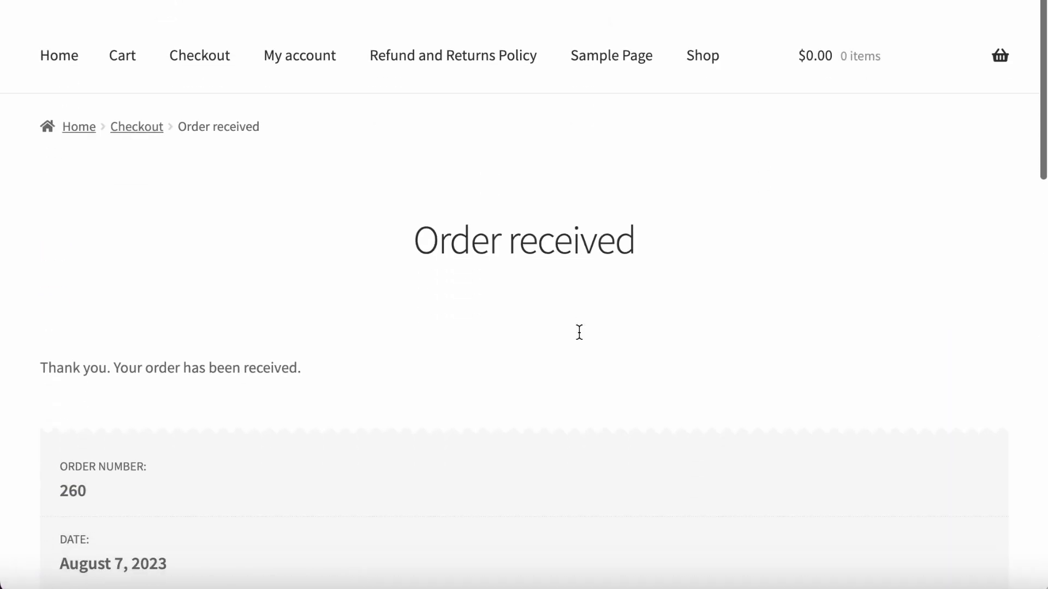
scroll(579, 332, "down", 3)
double_click(73, 314)
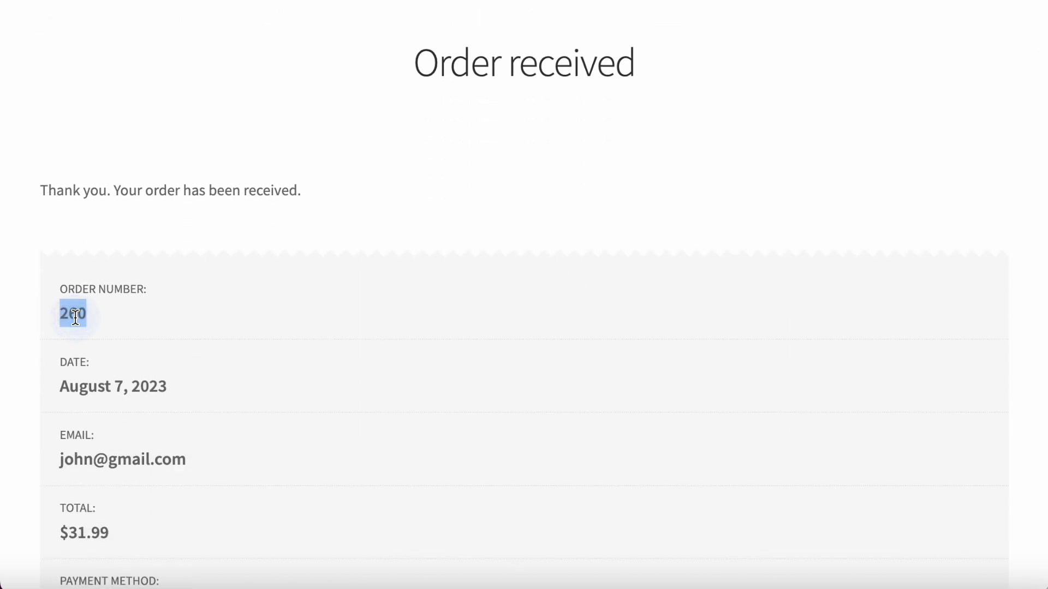
left_click(111, 315)
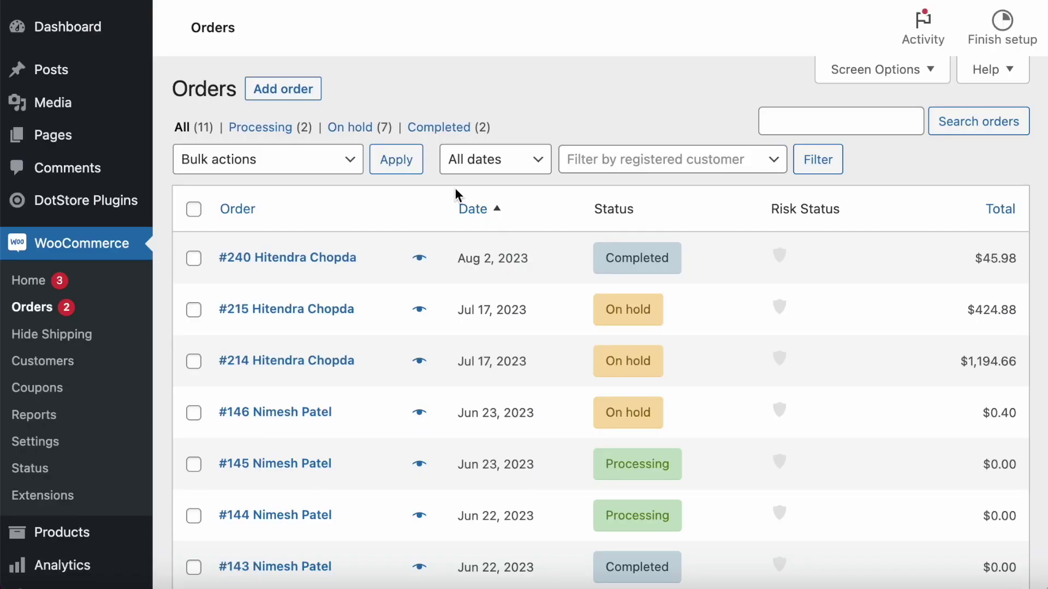
Step: Reload the WooCommerce Orders list and open the cancelled order #260
scroll(456, 195, "down", 1)
left_click(36, 246)
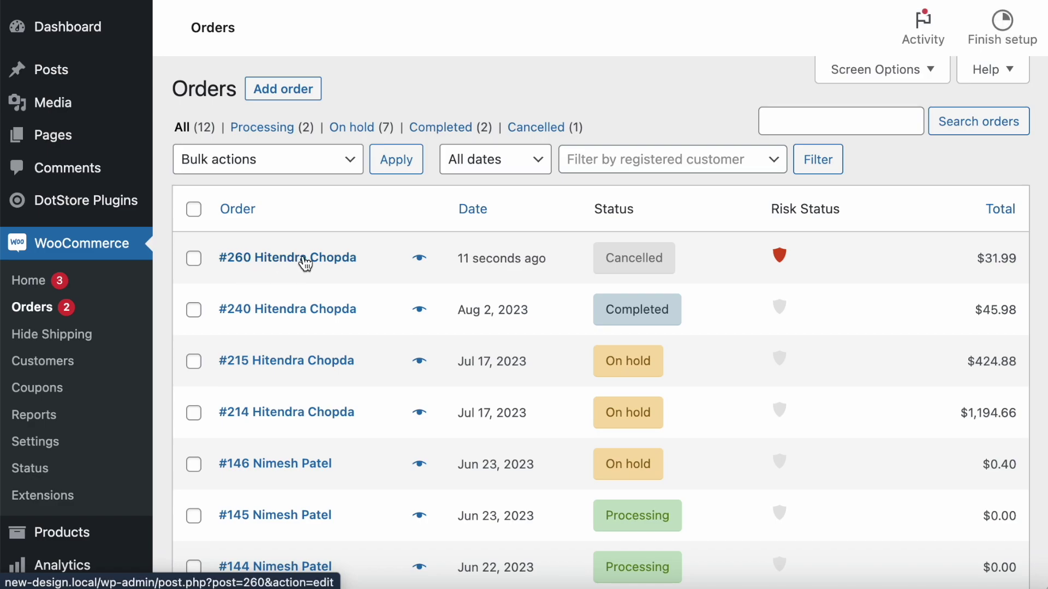
mouse_move(641, 261)
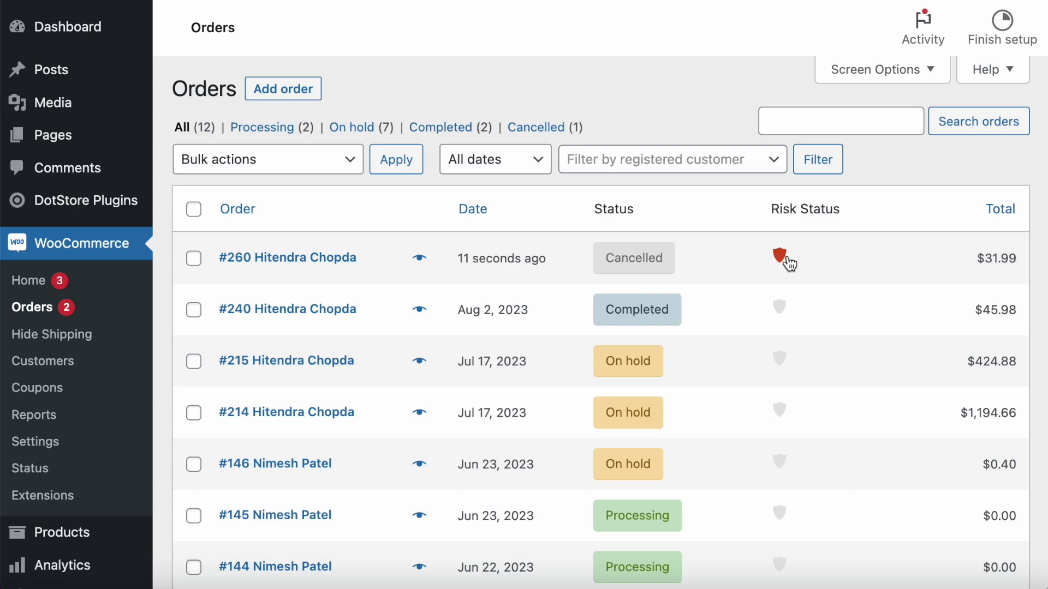
left_click(262, 267)
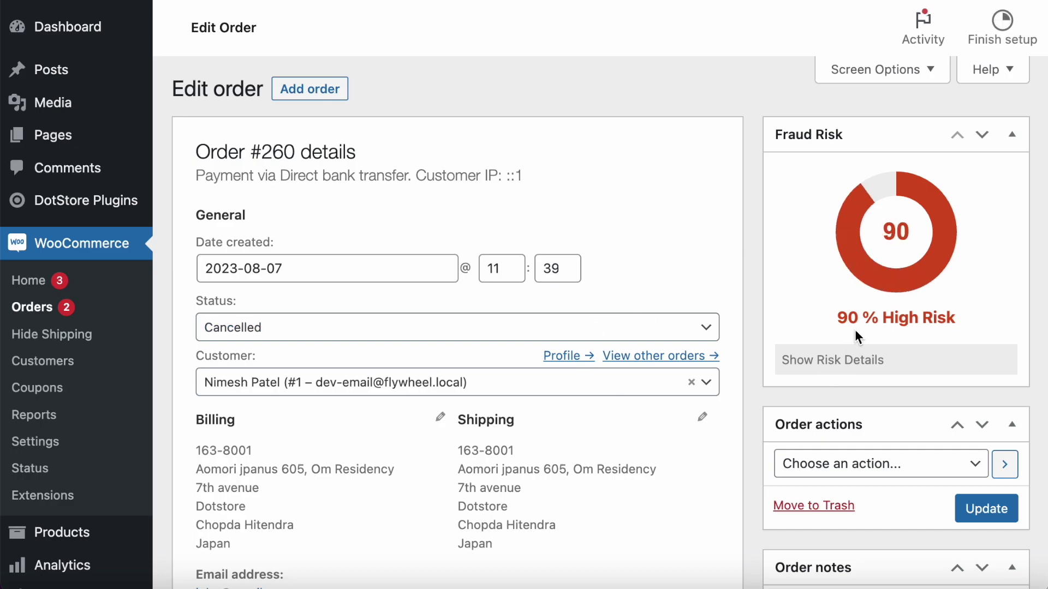
Step: Show the risk details explaining order #260's 90% High Risk score
scroll(597, 329, "down", 1)
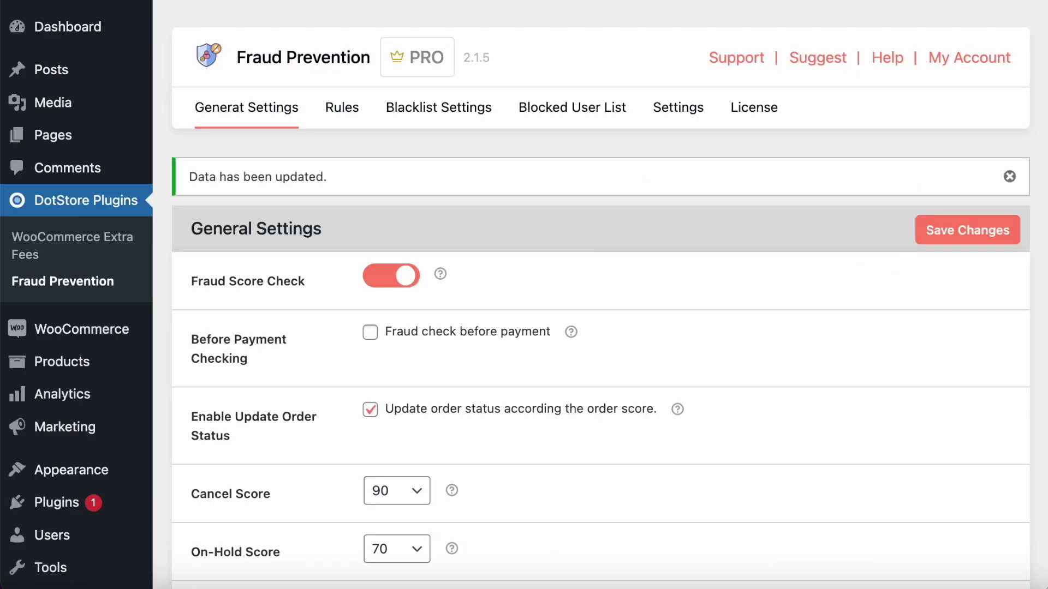
scroll(546, 264, "down", 5)
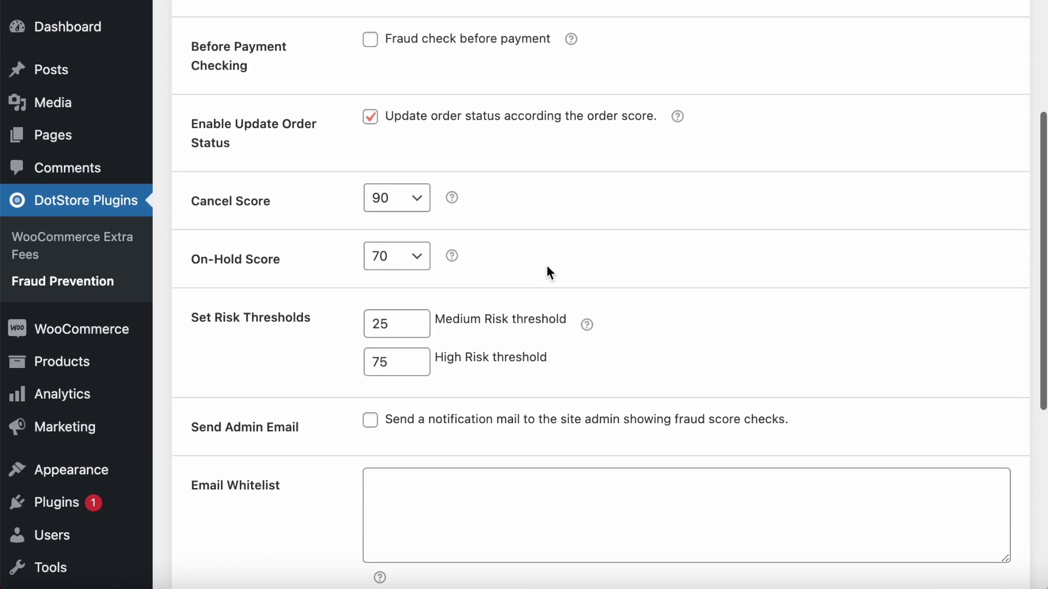
scroll(545, 265, "up", 2)
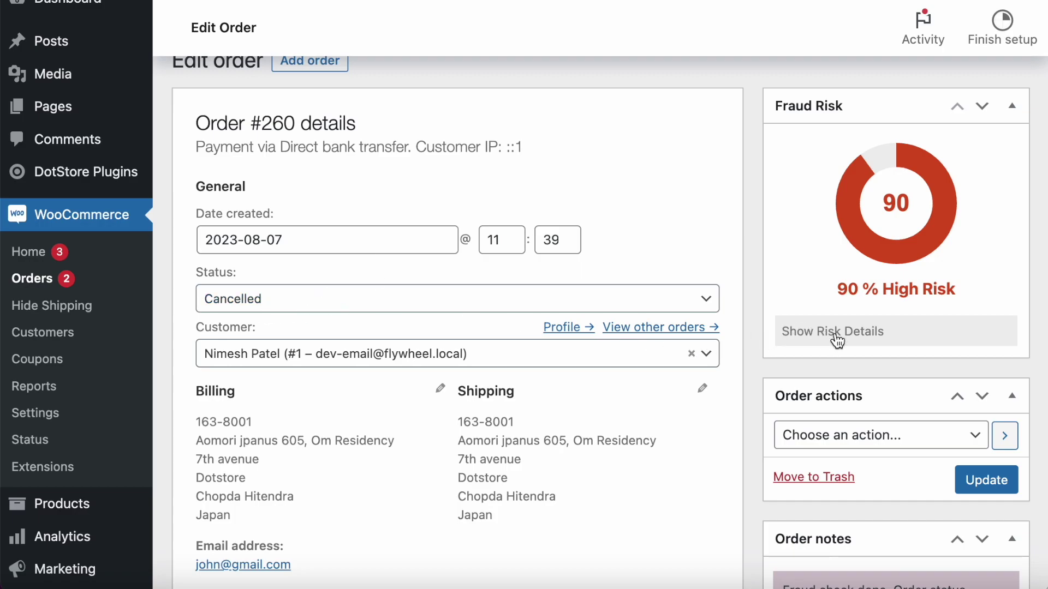
left_click(836, 340)
Step: Check the order status options and close them, leaving the order Cancelled
scroll(830, 333, "down", 2)
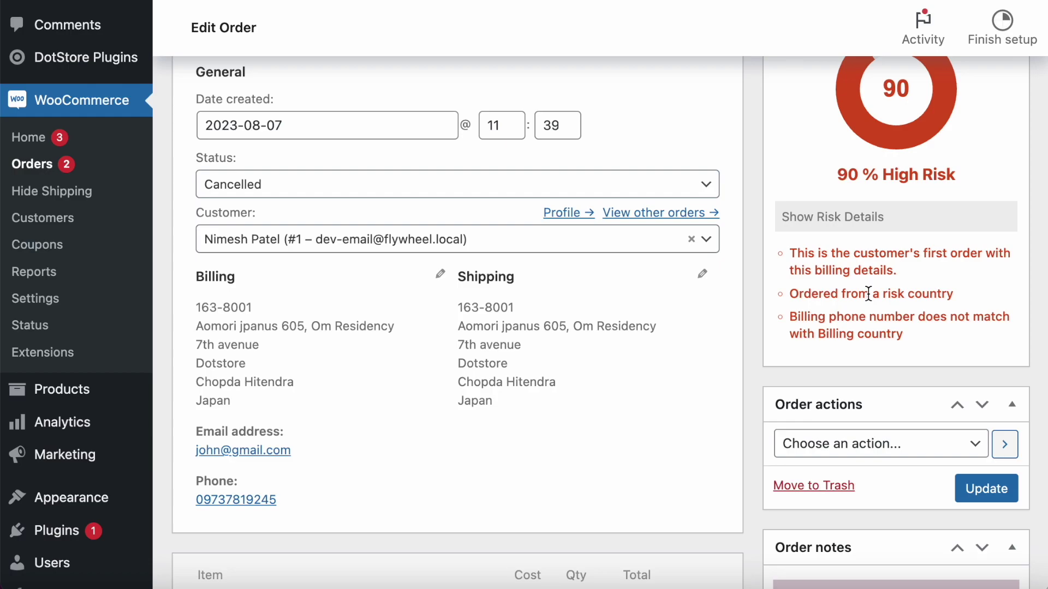
scroll(868, 294, "up", 1)
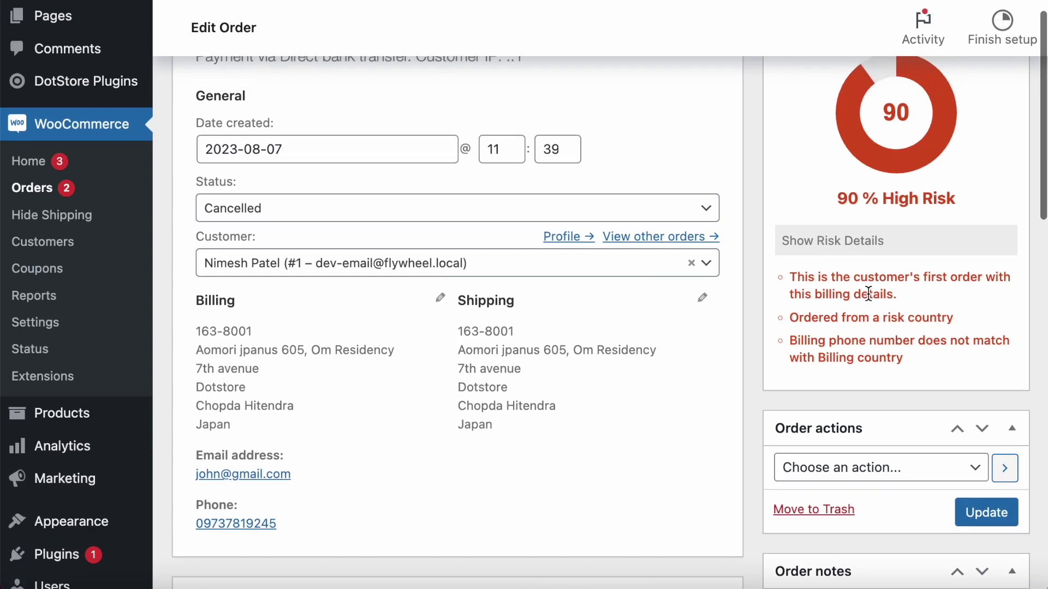
left_click(342, 213)
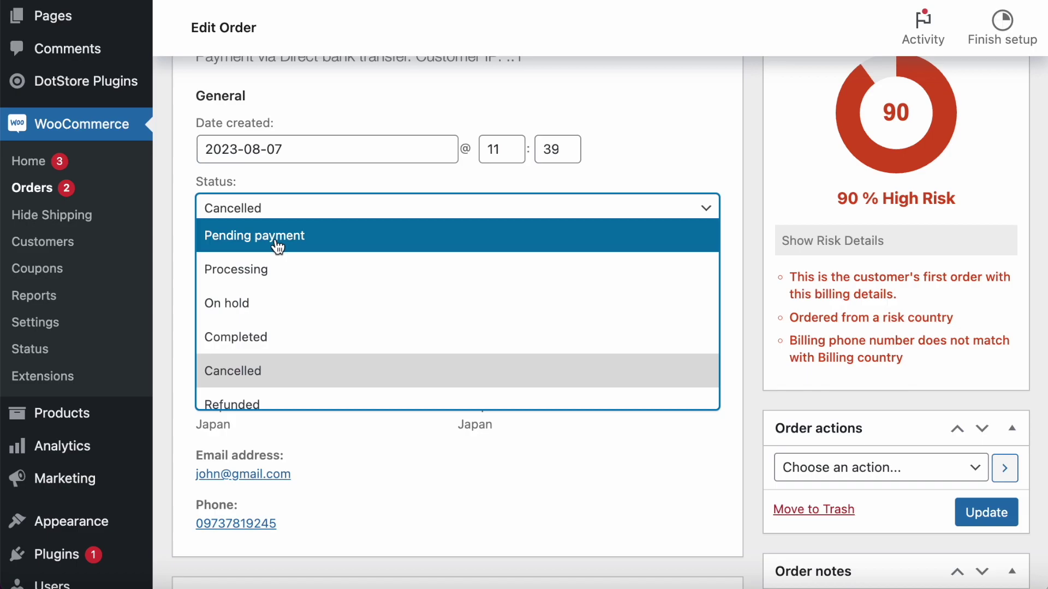
left_click(615, 137)
scroll(615, 142, "up", 1)
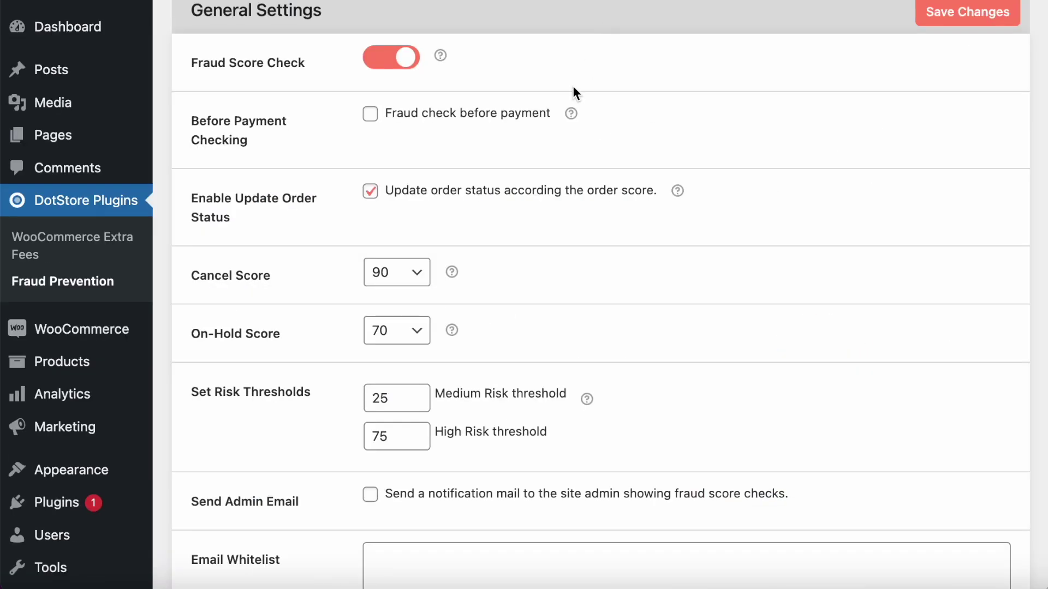
scroll(572, 86, "up", 5)
Step: Review the Blacklist Settings: blocked emails, domains mycompany.com and hello.com, and one phone number
left_click(436, 113)
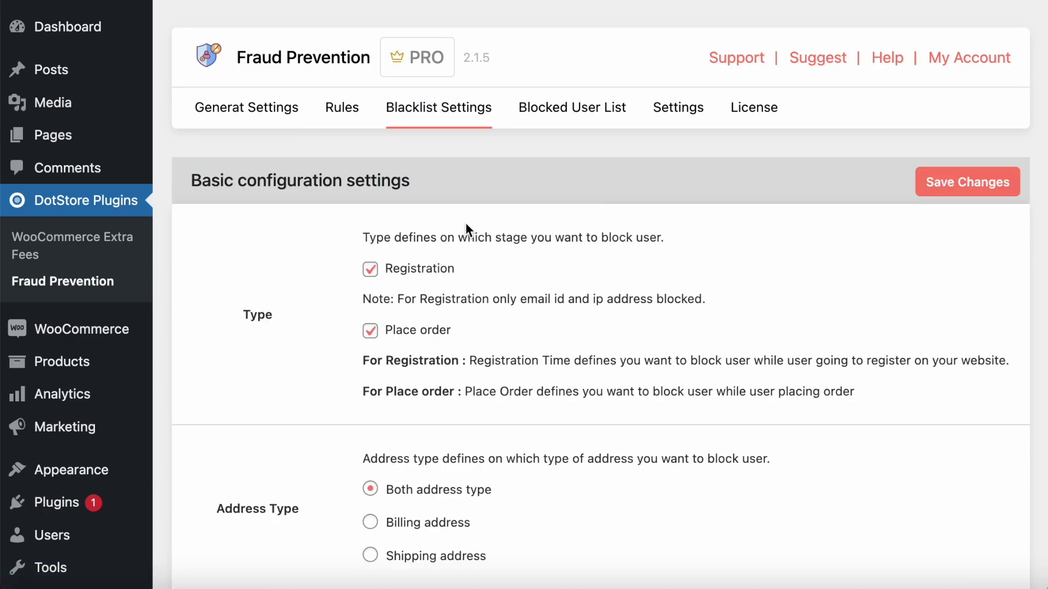
scroll(466, 223, "down", 12)
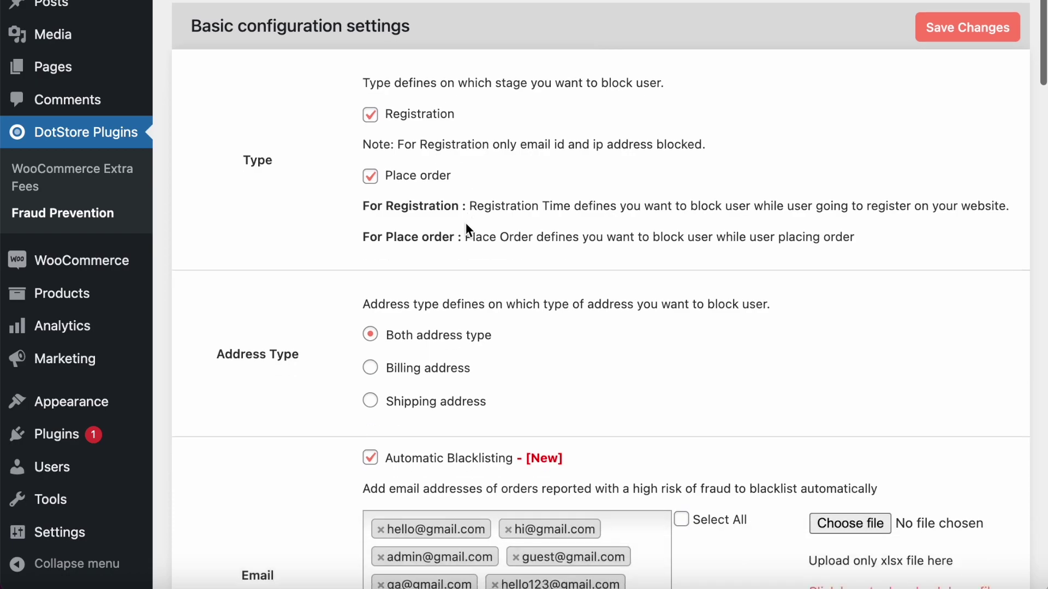
scroll(466, 222, "down", 14)
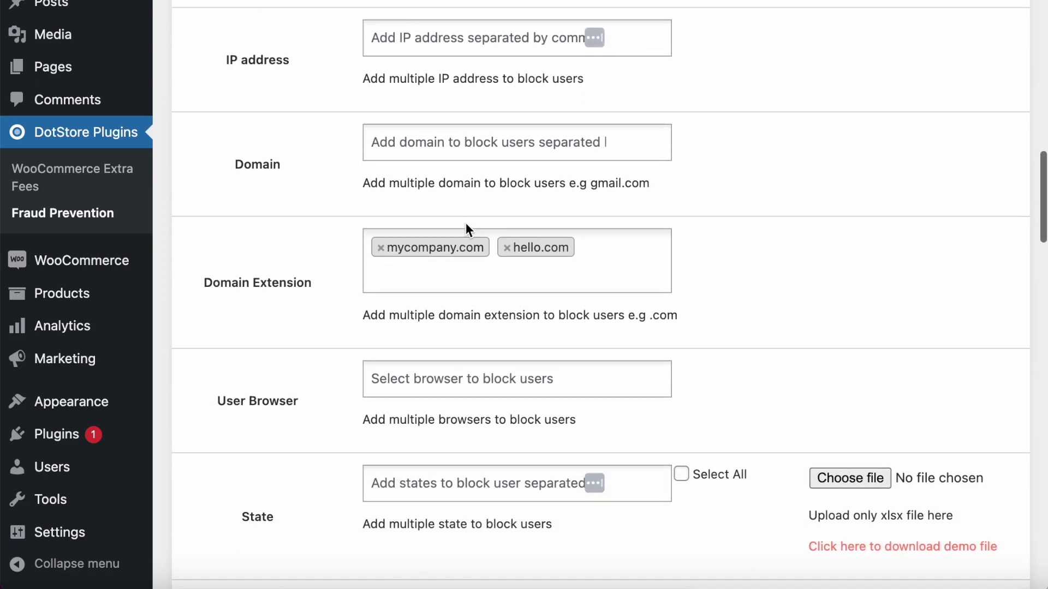
scroll(503, 329, "down", 9)
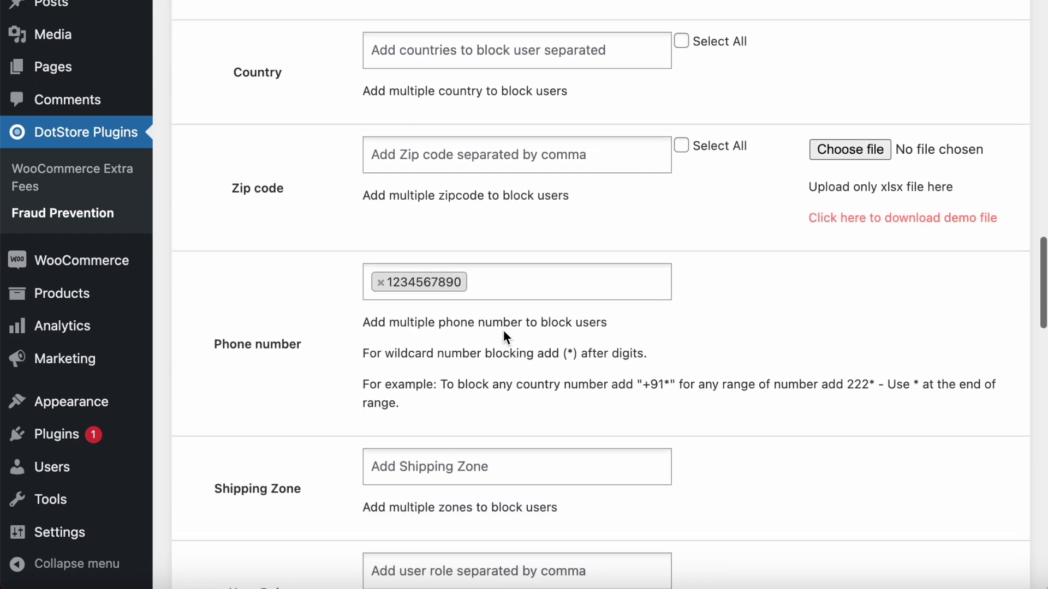
scroll(503, 330, "up", 20)
scroll(503, 330, "up", 14)
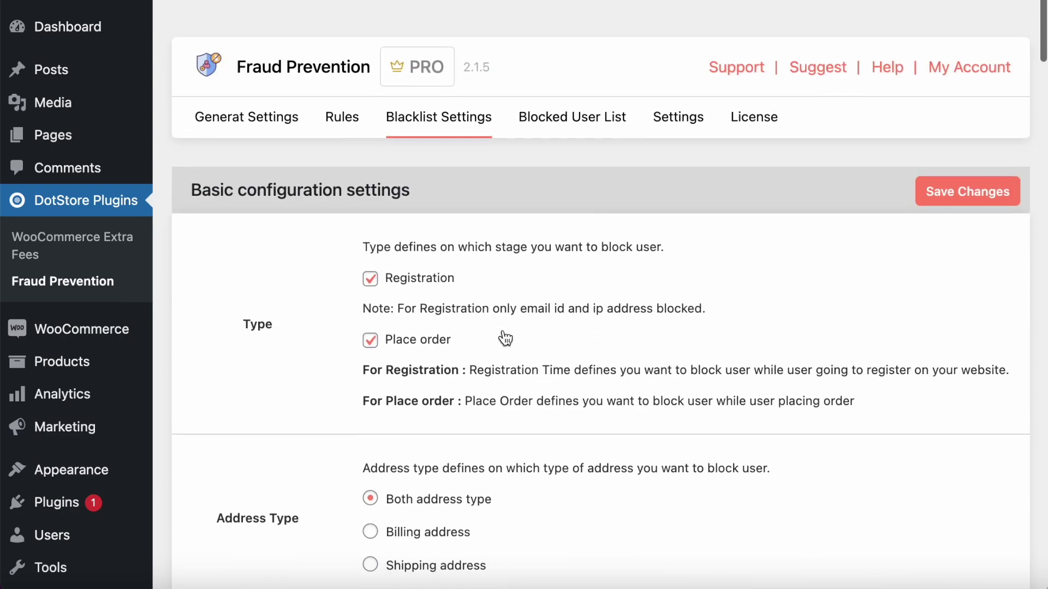
scroll(502, 329, "up", 1)
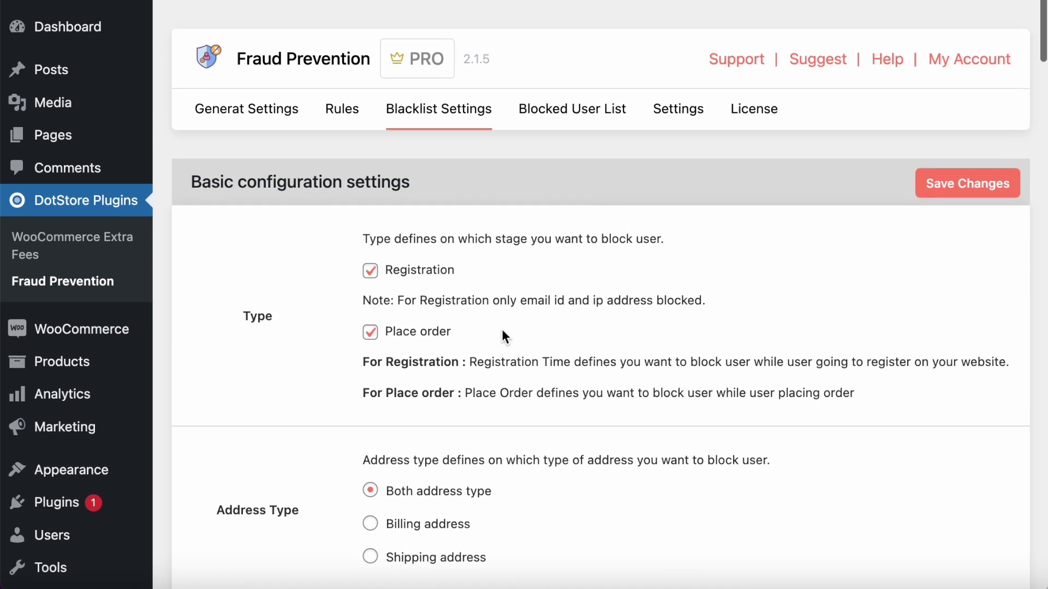